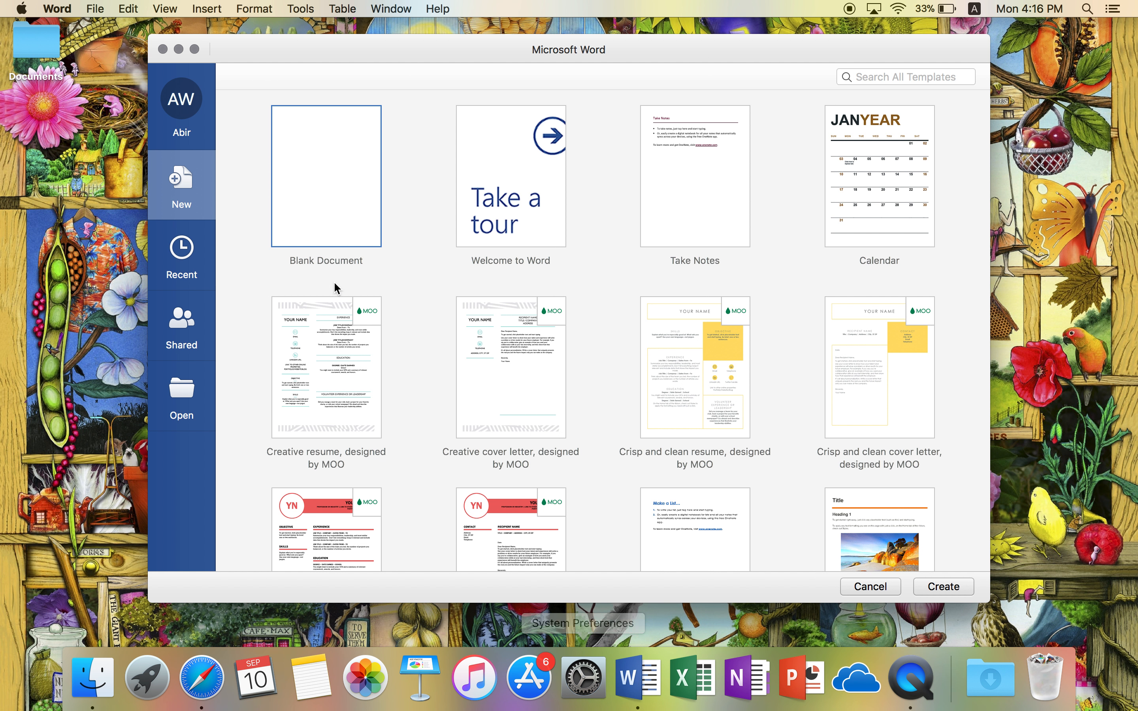
# Create a blank document and show it full screen at 120% zoom
pyautogui.doubleClick(309, 224)
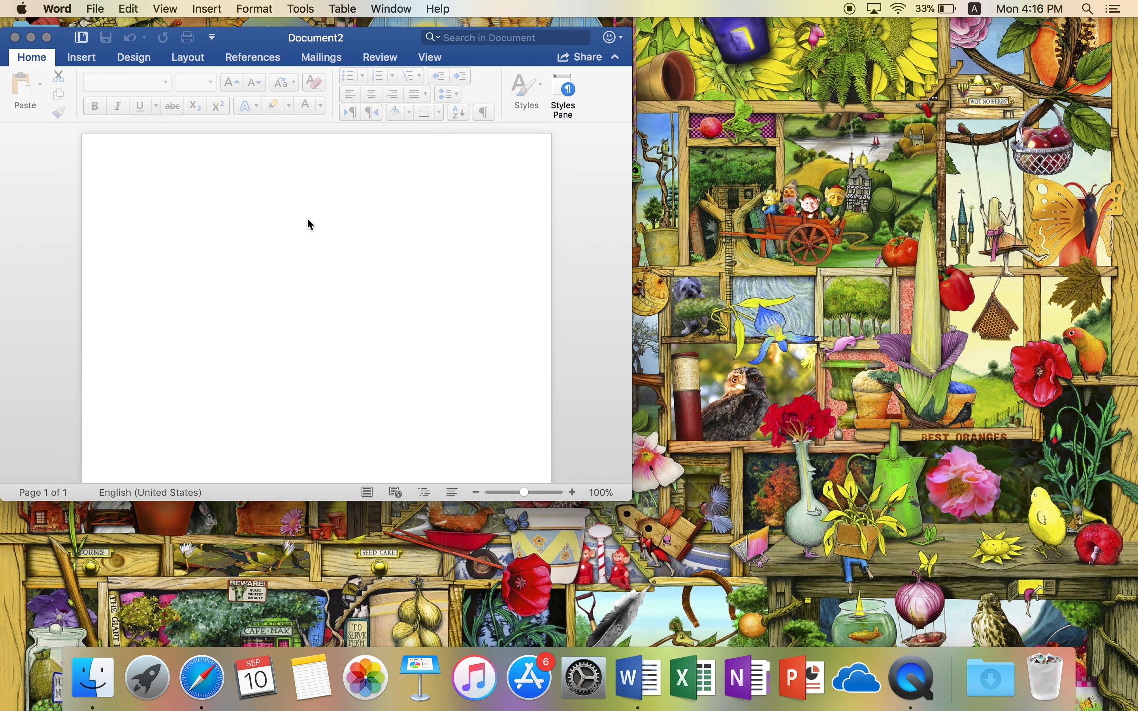
pyautogui.click(46, 38)
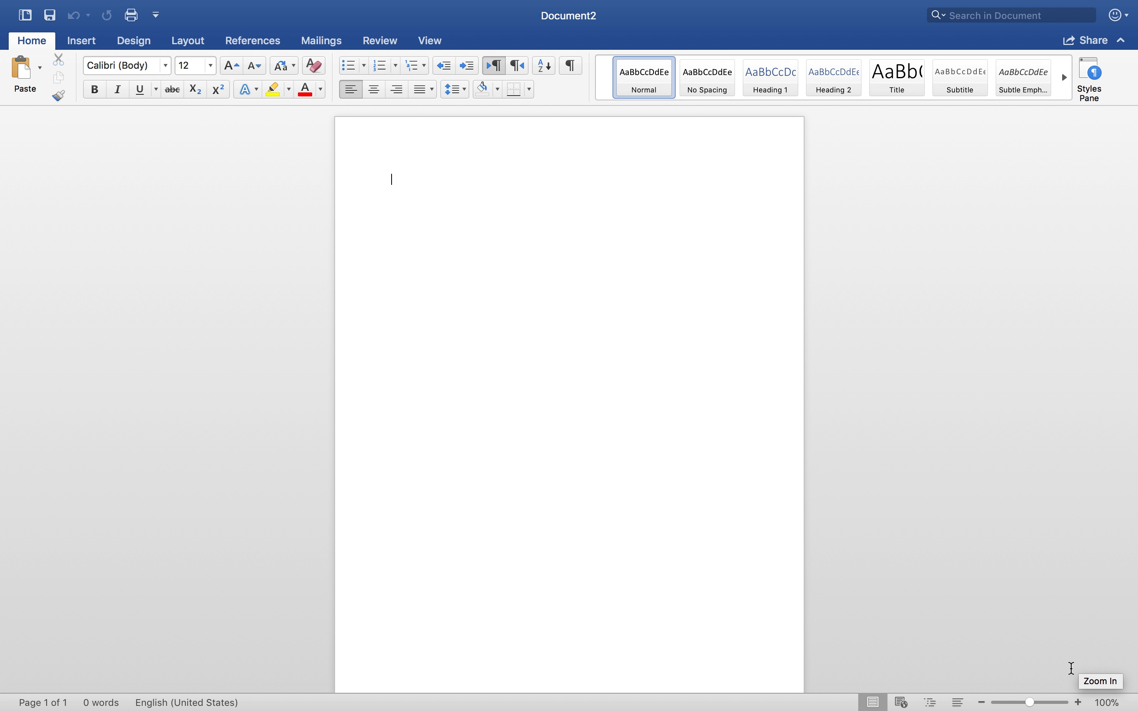
pyautogui.click(1081, 703)
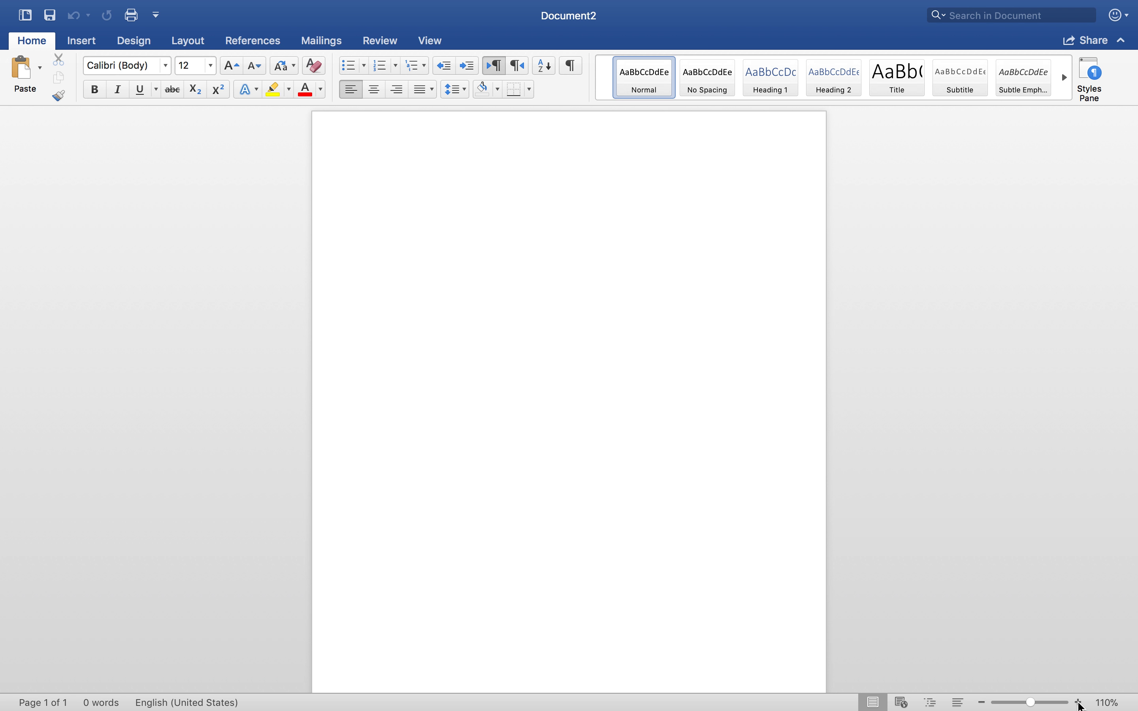
pyautogui.click(1080, 703)
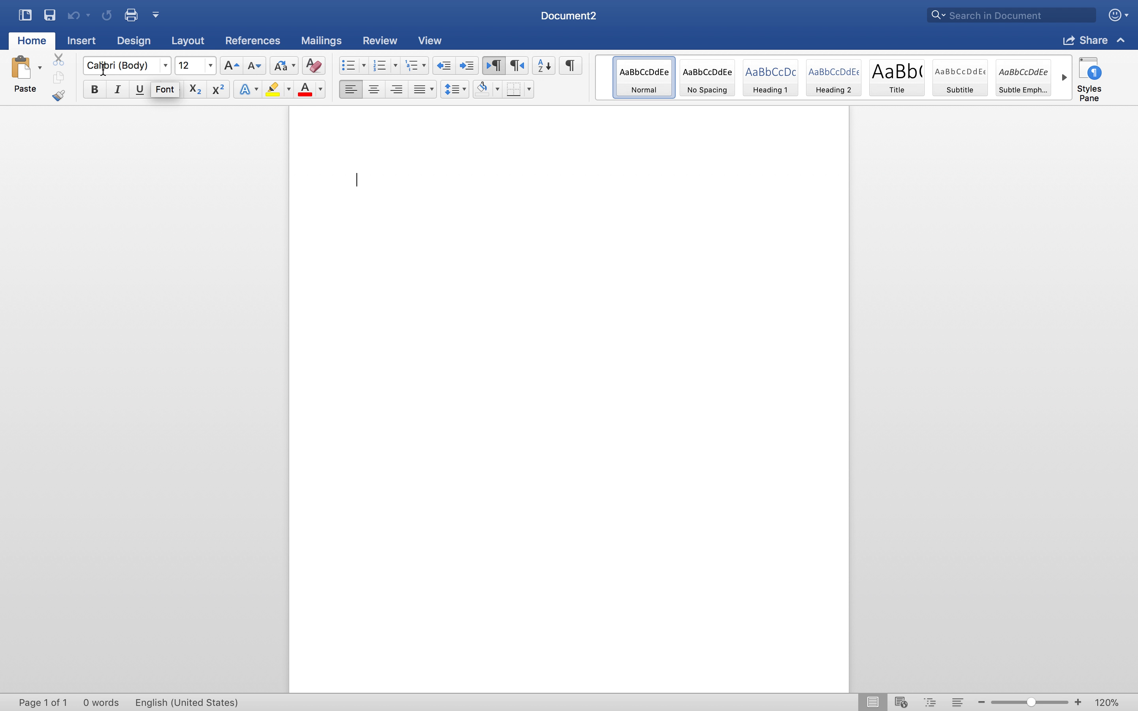
# Set the document's font to Times New Roman and look through the other available fonts
pyautogui.click(166, 66)
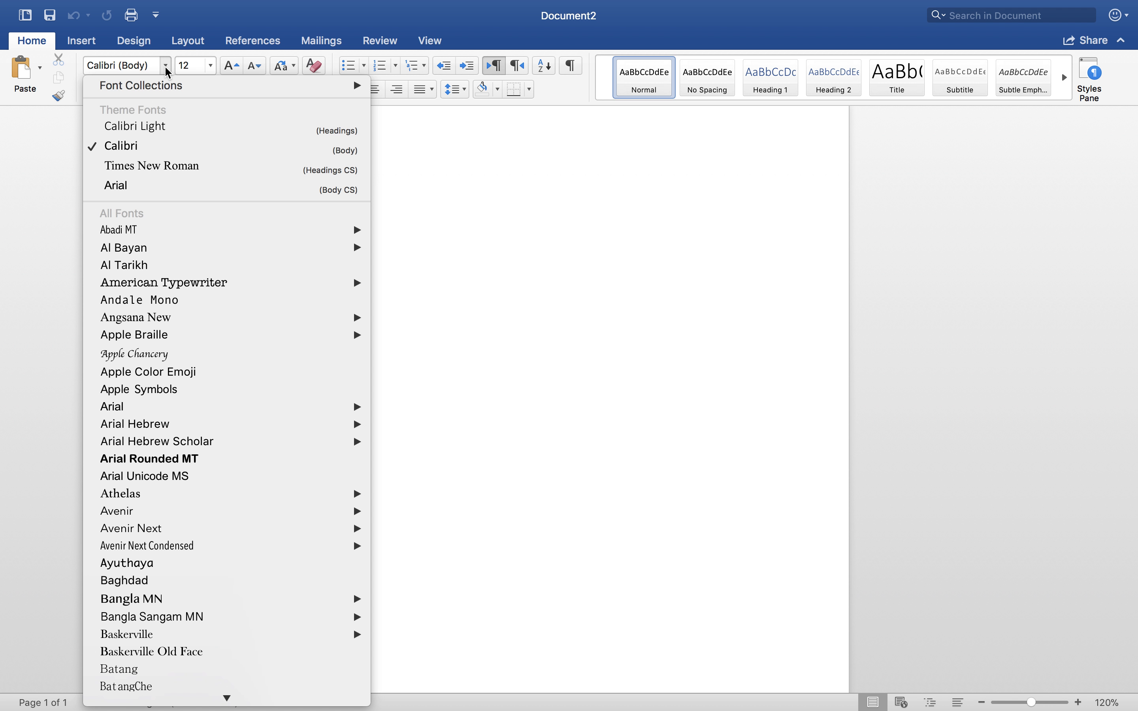
pyautogui.click(159, 167)
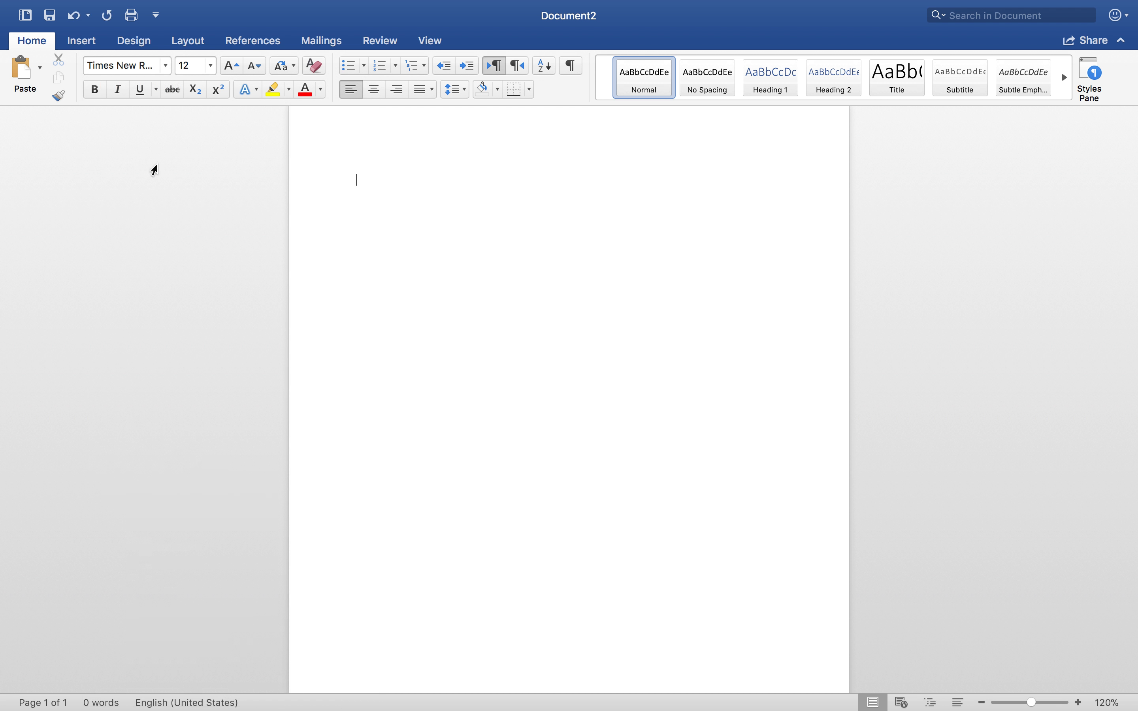
pyautogui.click(168, 66)
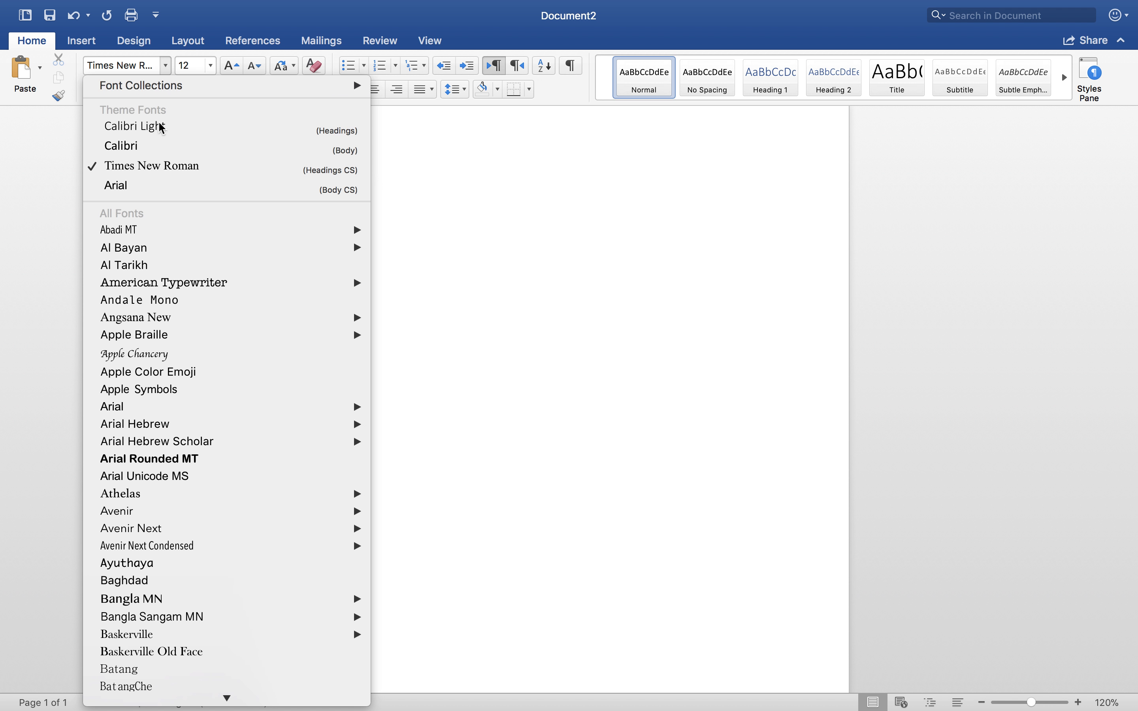
pyautogui.scroll(-5, 146, 262)
pyautogui.scroll(5, 147, 261)
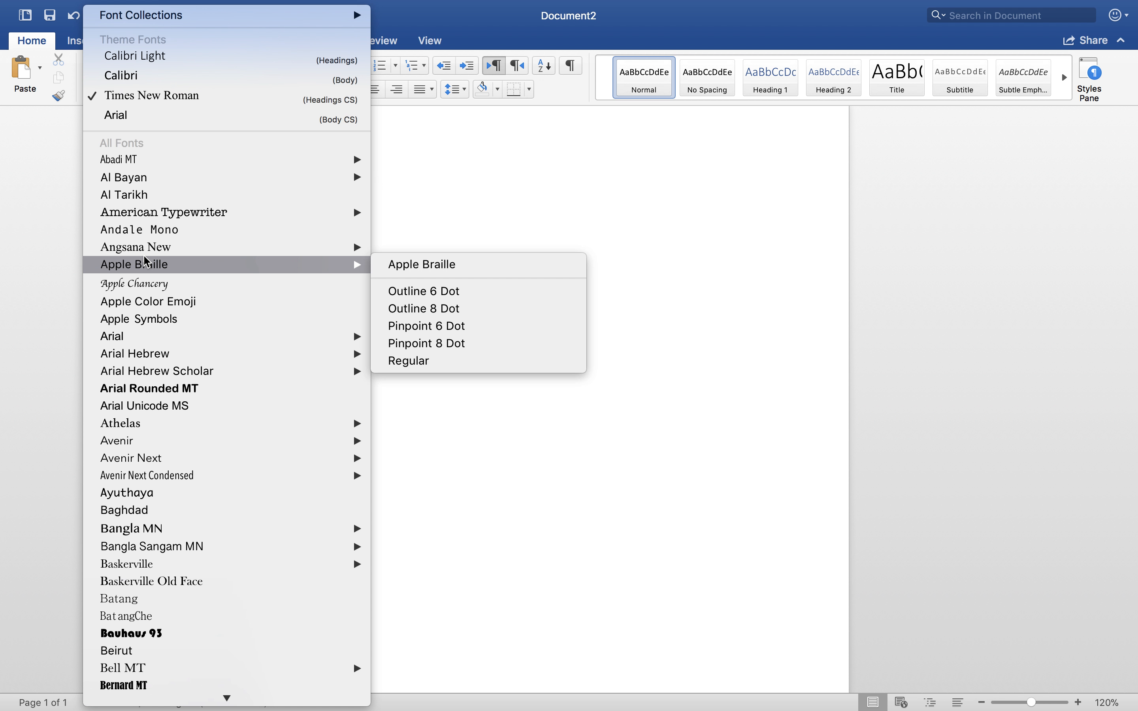
pyautogui.click(66, 154)
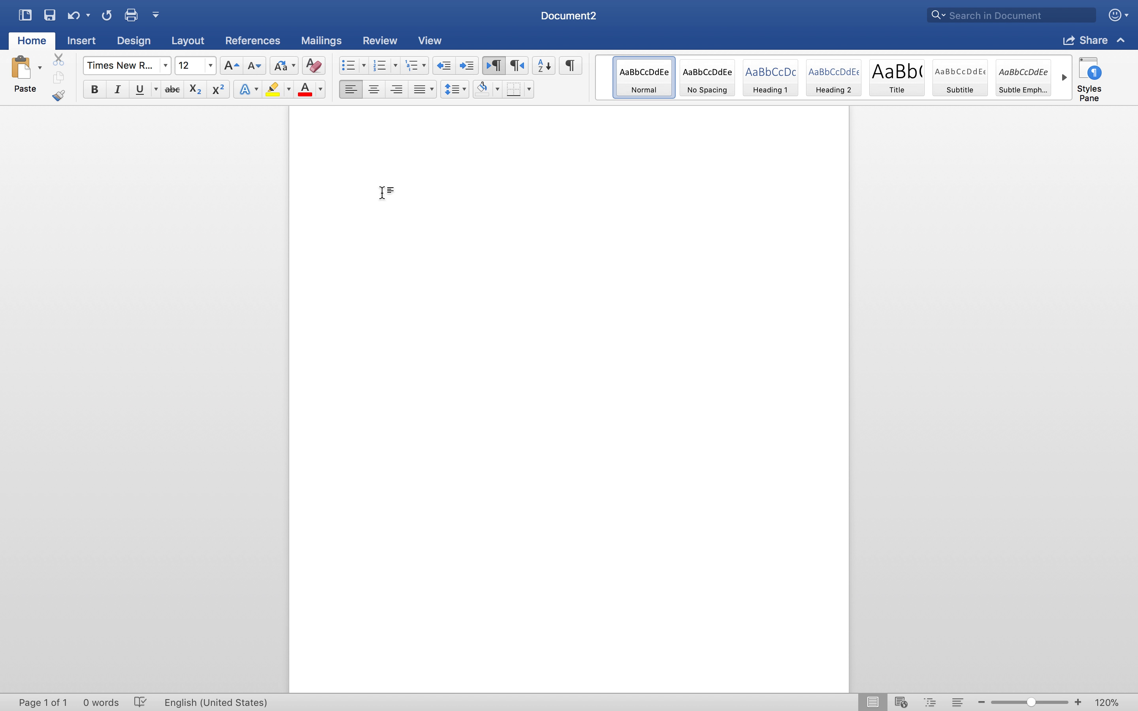
# Enter the heading's first three lines: the student's full name, the course "English 203-16" and the instructor's full name
pyautogui.write('Jo')
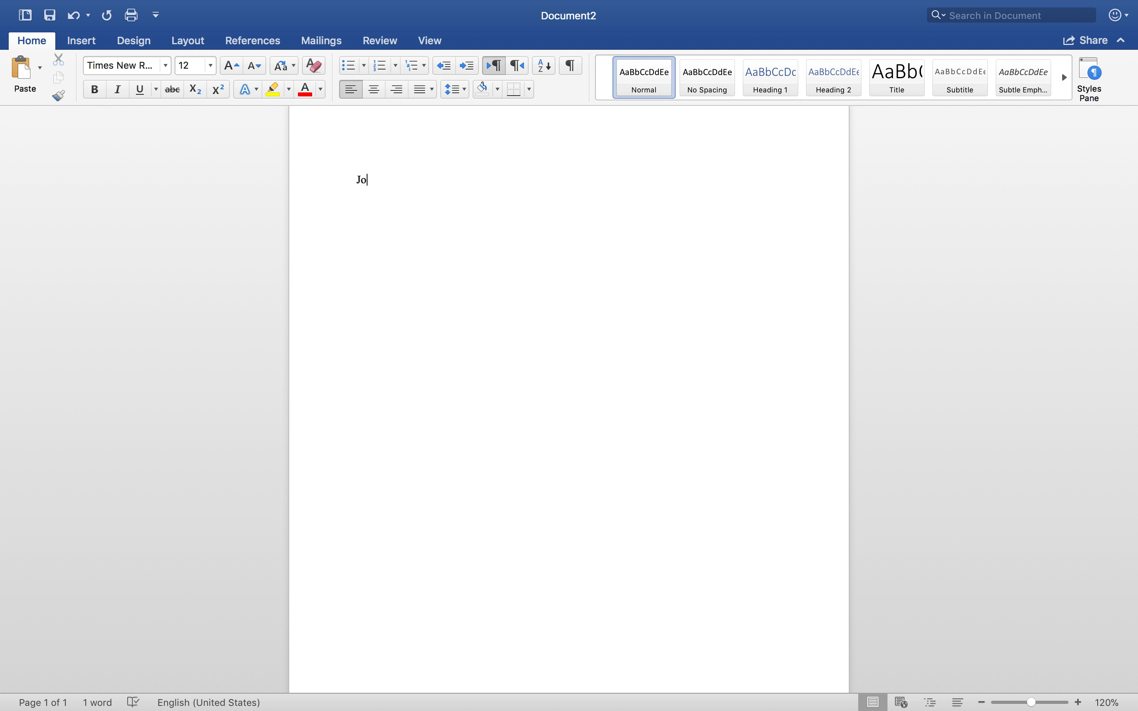
pyautogui.write('hn Smith ')
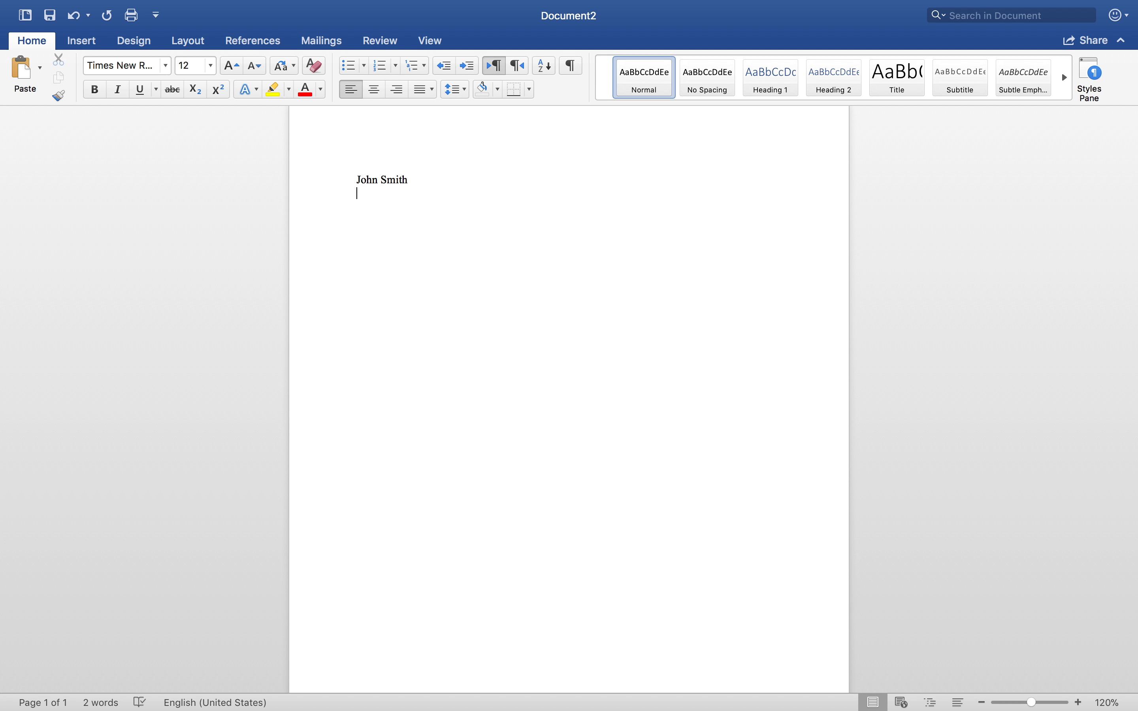
pyautogui.write('English ')
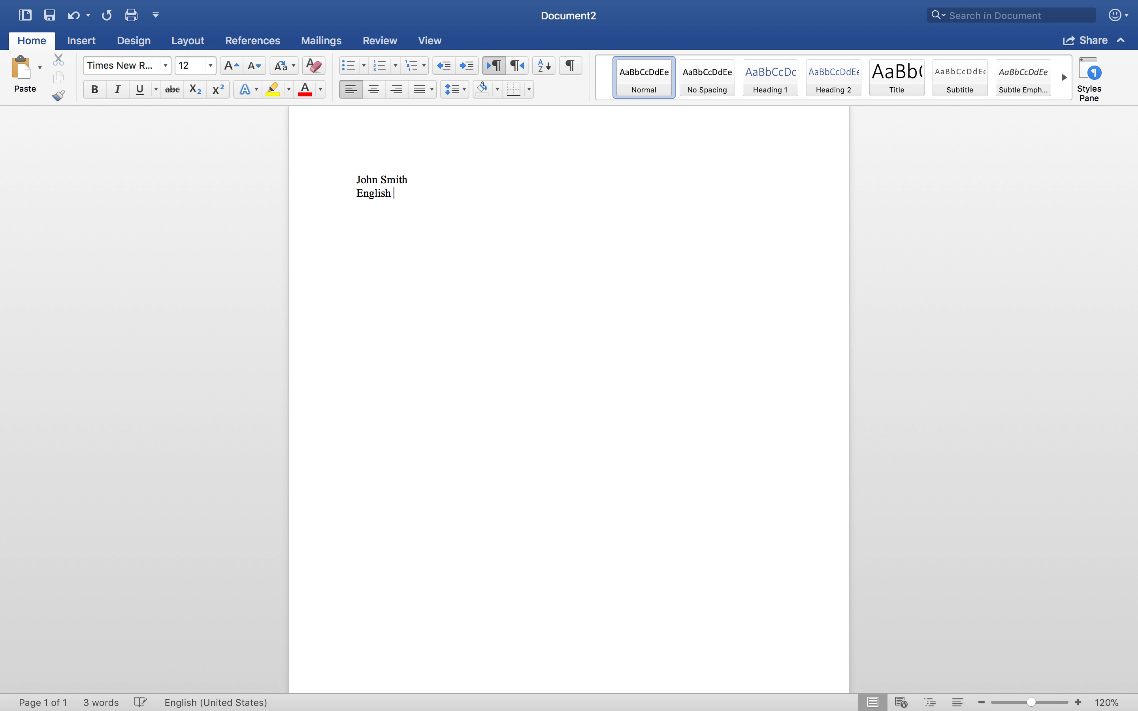
pyautogui.write('203')
pyautogui.write('-16')
pyautogui.press('Return')
# Complete the heading with the date "Sept. 20, 2018" and the assignment title "Response 1" on separate lines
pyautogui.write('Sept')
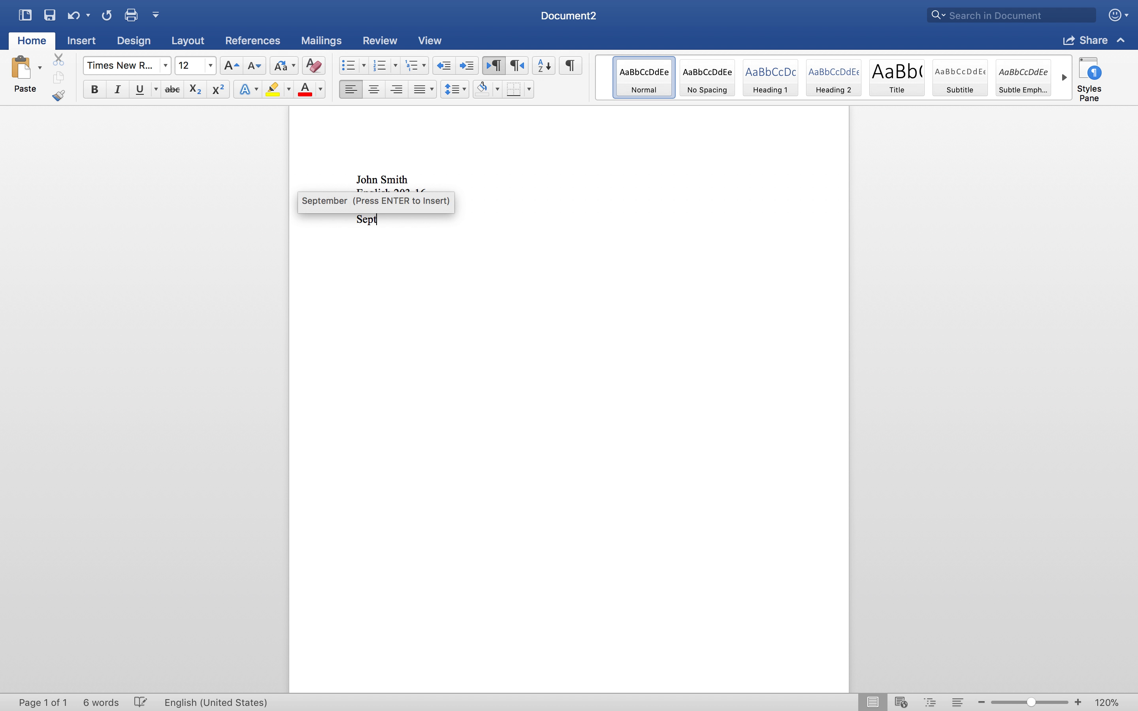
pyautogui.write('. ')
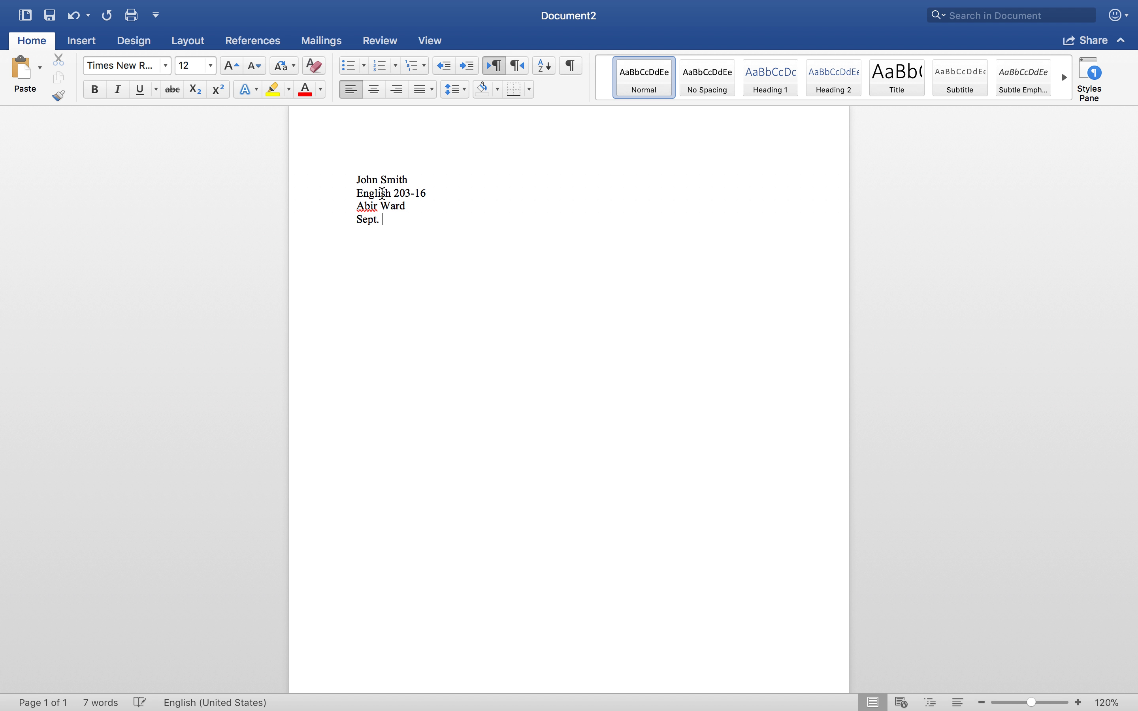
pyautogui.write('20, 2018')
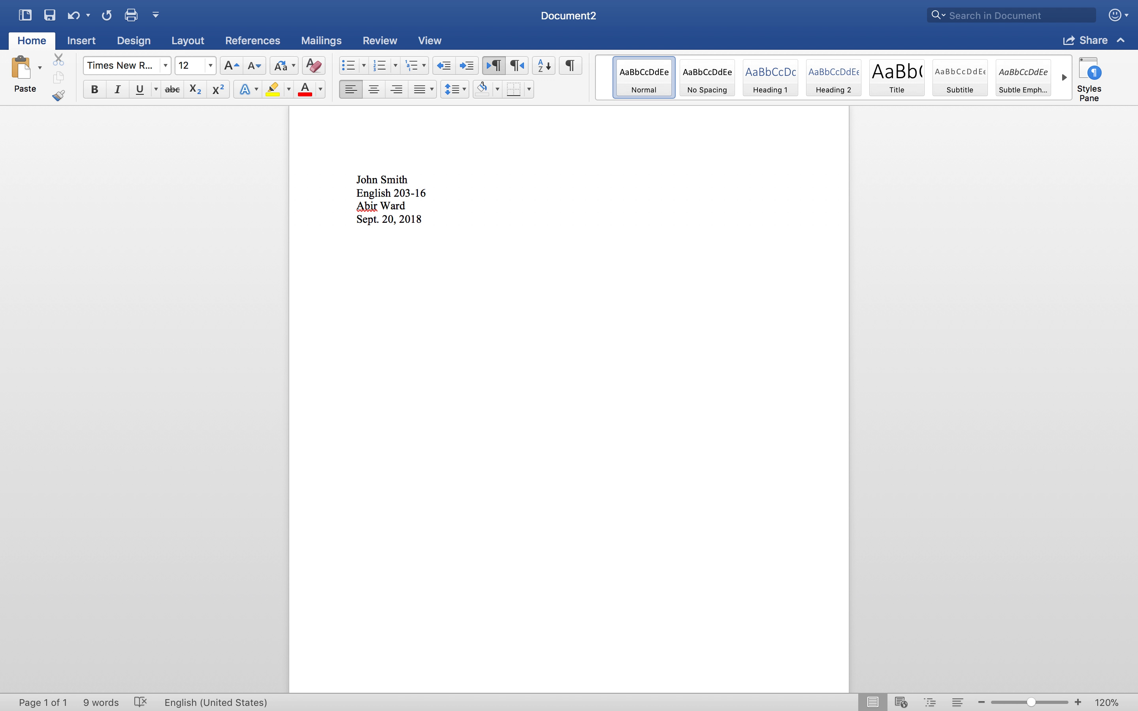
pyautogui.write('Response ')
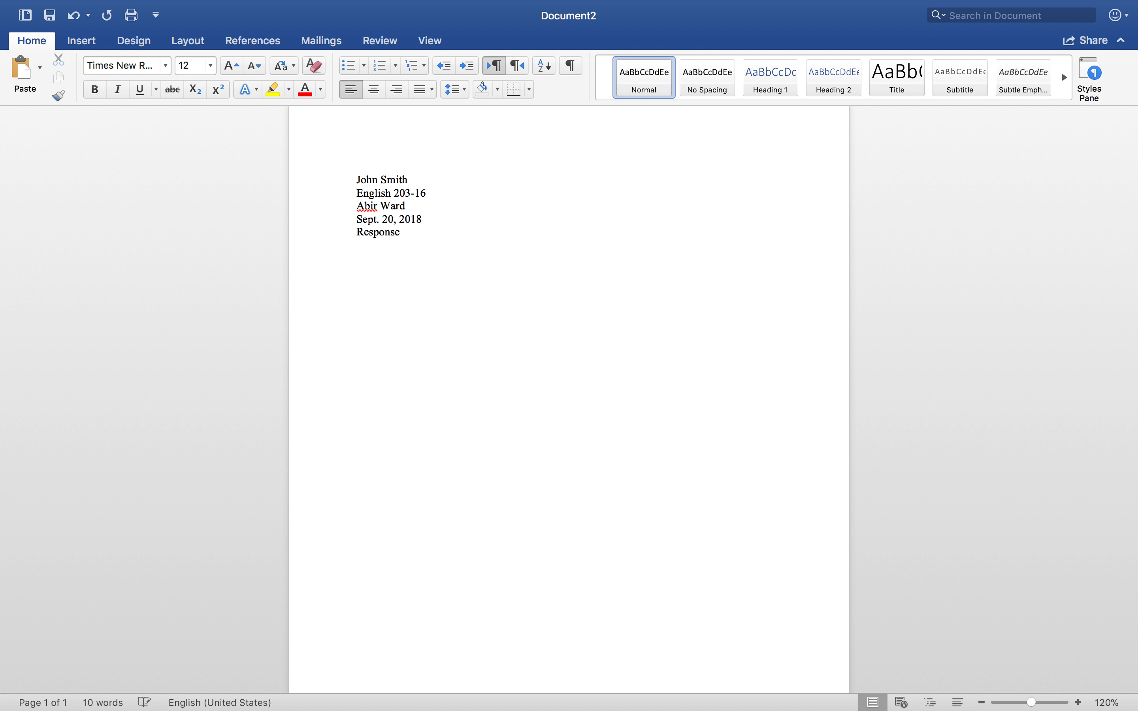
pyautogui.write('1')
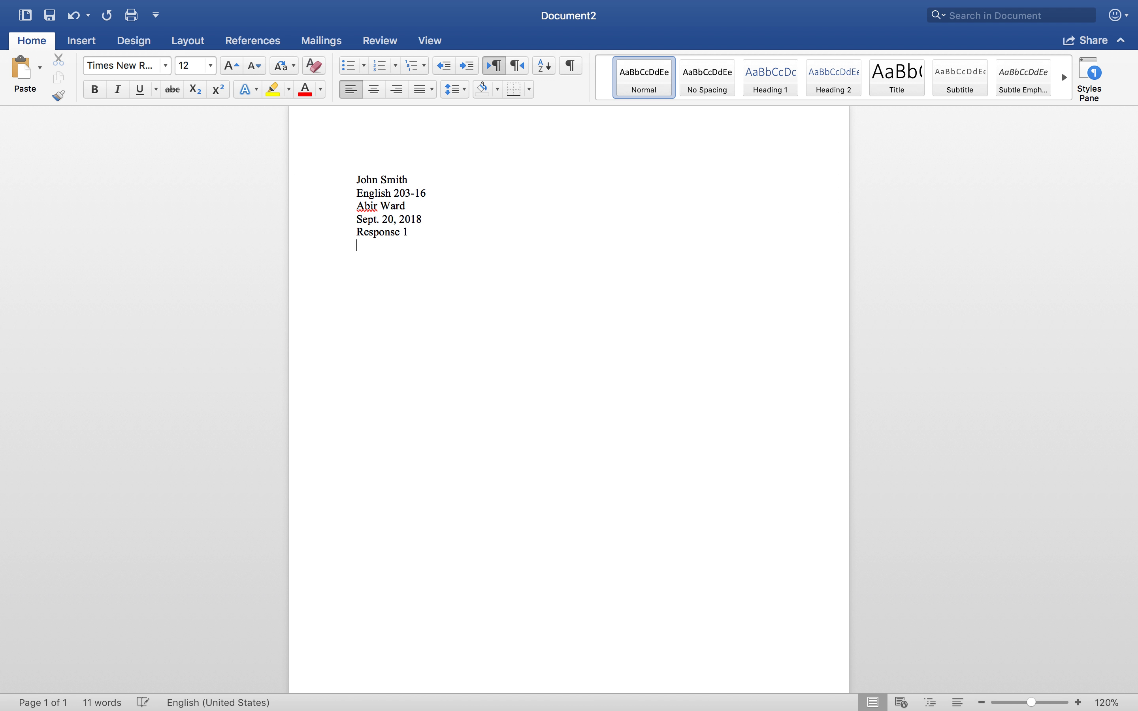
pyautogui.press('Return')
pyautogui.moveTo(356, 180); pyautogui.dragTo(428, 231)
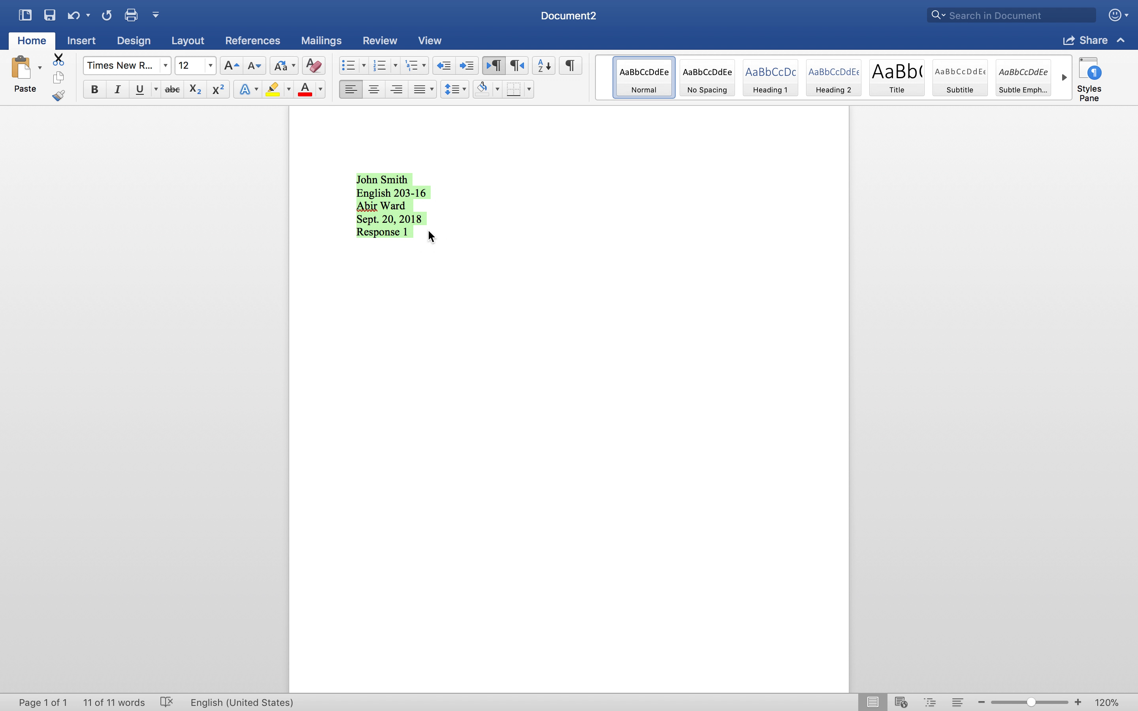
pyautogui.click(429, 232)
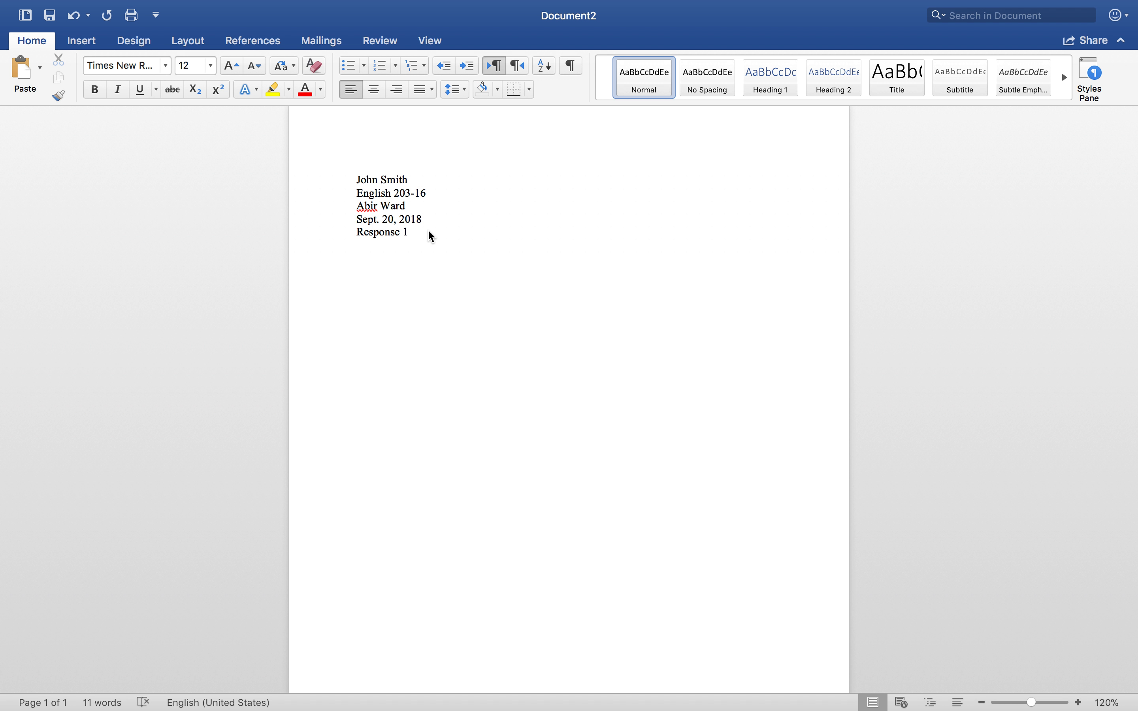
# Leave a blank line under the heading and write the filler text "Blab la blablabalblab blab la bla blabl bala"
pyautogui.press('Return')
pyautogui.press('Return')
pyautogui.write('Blab la blablabalblab')
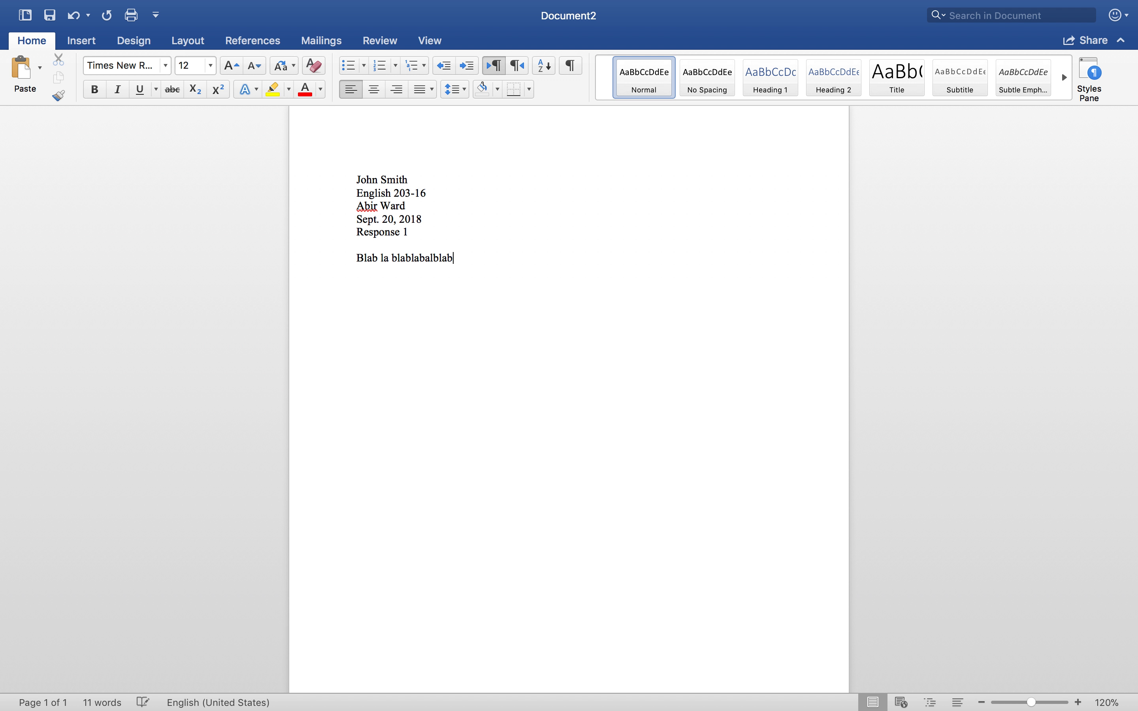
pyautogui.write(' blab la bla blabl bala')
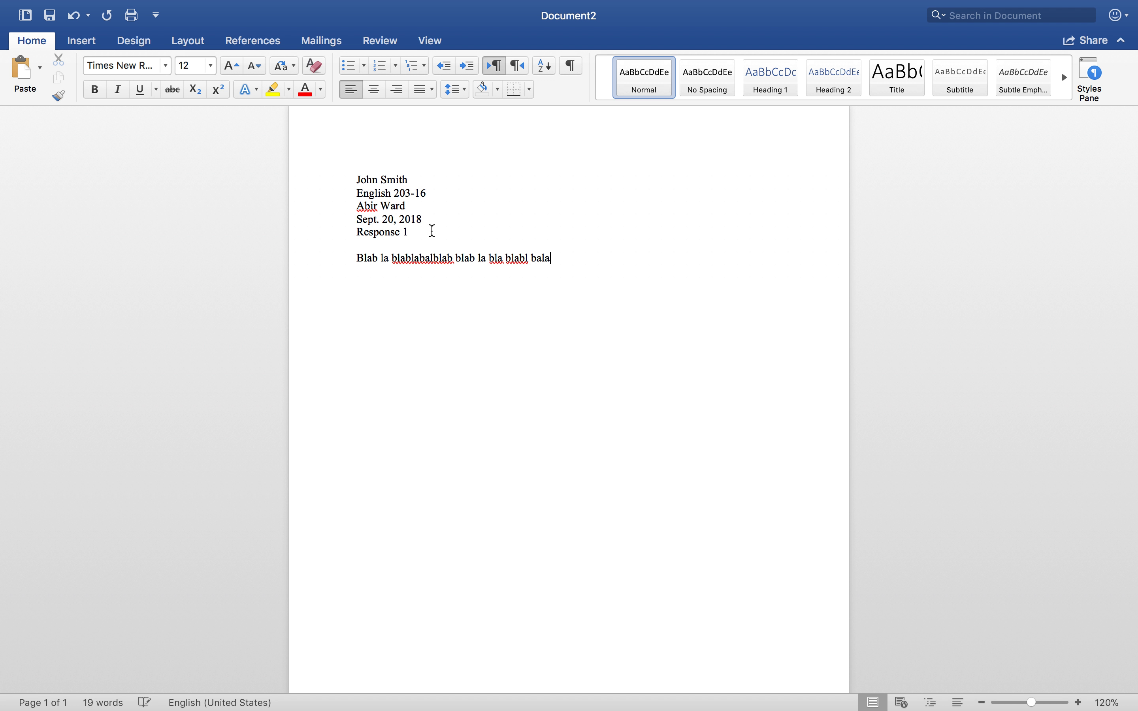
# Copy the filler line and paste it five times after the original
pyautogui.moveTo(558, 257); pyautogui.dragTo(495, 257)
pyautogui.tripleClick(356, 259)
pyautogui.press('super+c')
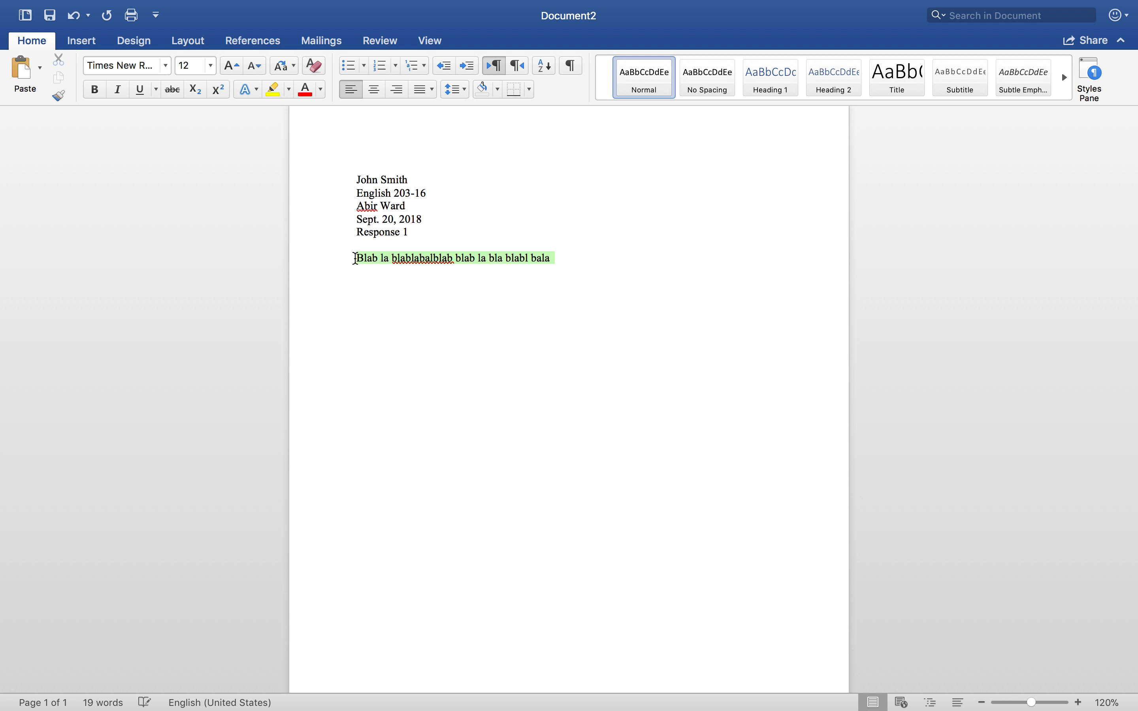
pyautogui.click(578, 264)
pyautogui.press('super+v')
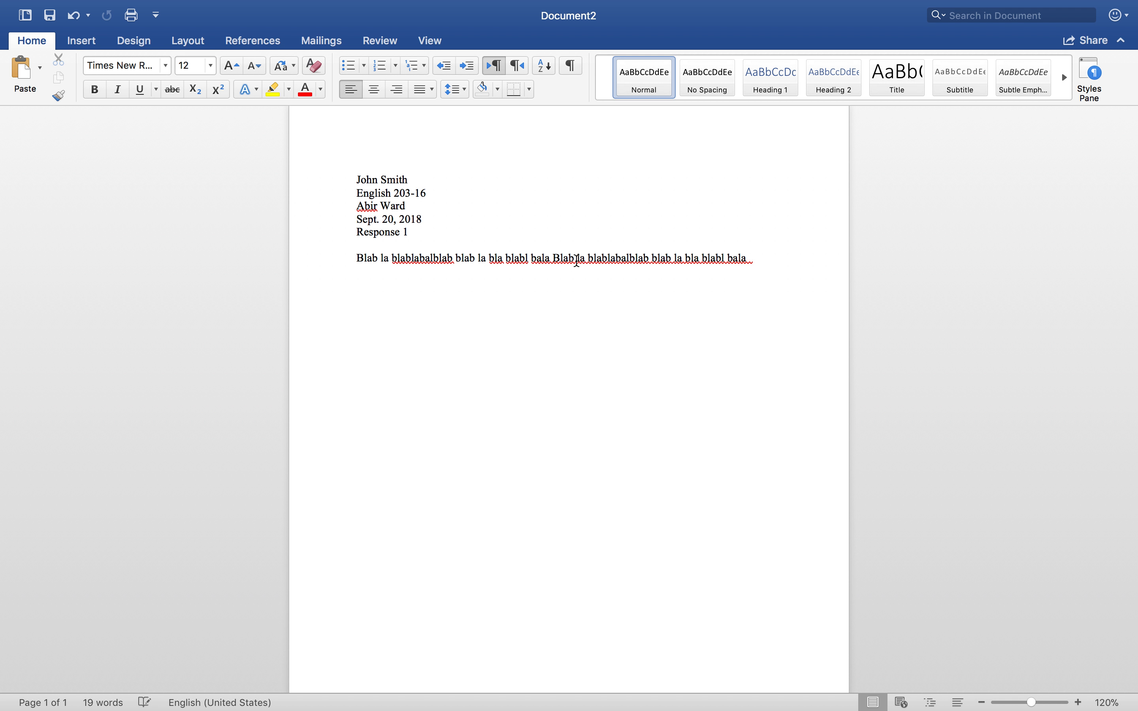
pyautogui.press('super+v')
pyautogui.press('super+v')
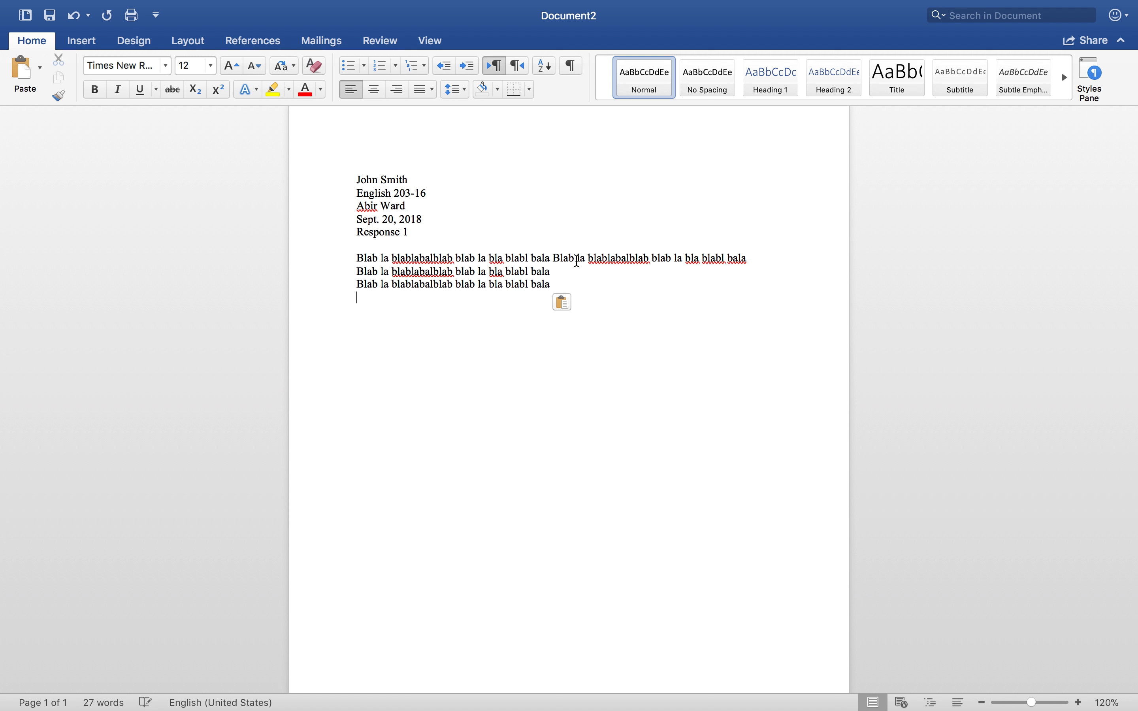
pyautogui.press('super+v')
pyautogui.press('super+v')
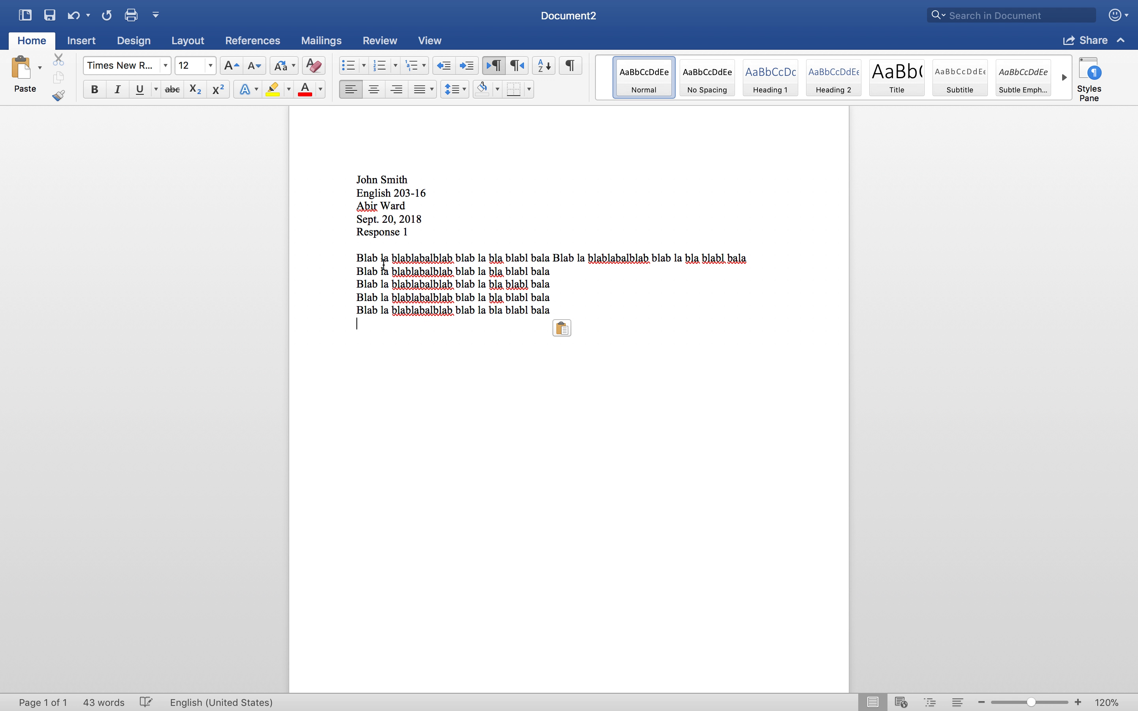
# Remove line breaks between the pasted filler lines to merge them into two longer body paragraphs
pyautogui.click(356, 268)
pyautogui.press('BackSpace')
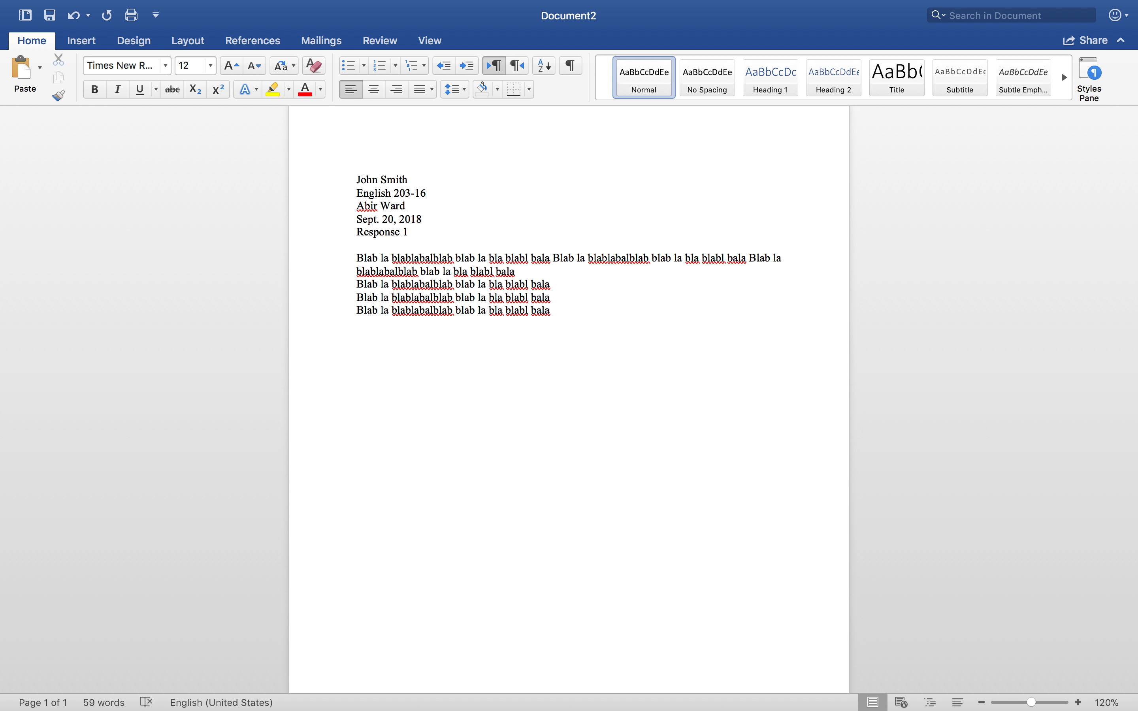
pyautogui.press('super+Left')
pyautogui.press('BackSpace')
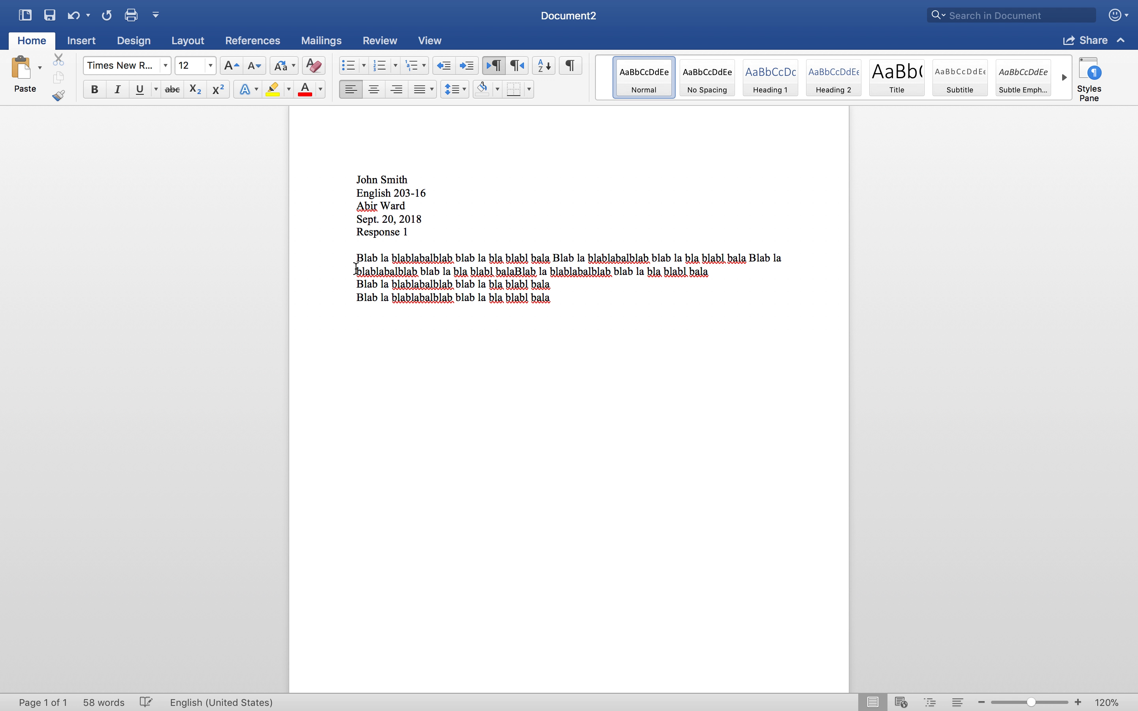
pyautogui.press('Down')
pyautogui.press('BackSpace')
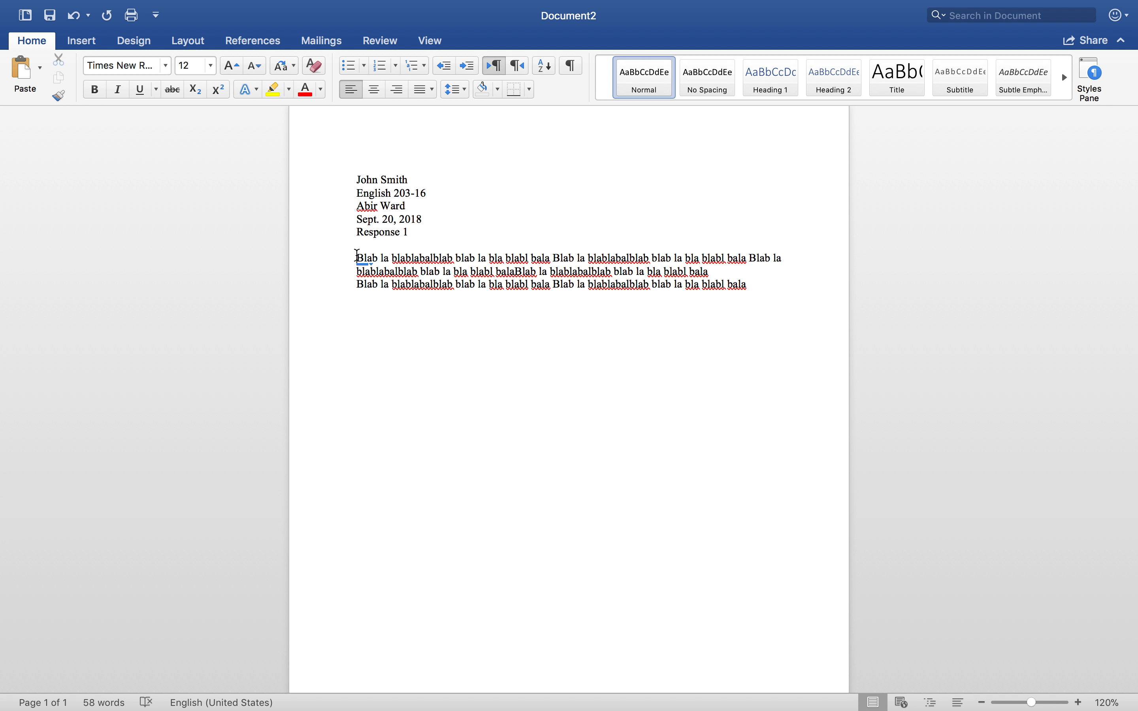
# Set the body paragraphs' line spacing to 2.0 and confirm Double line spacing in the paragraph settings
pyautogui.moveTo(357, 257); pyautogui.dragTo(748, 283)
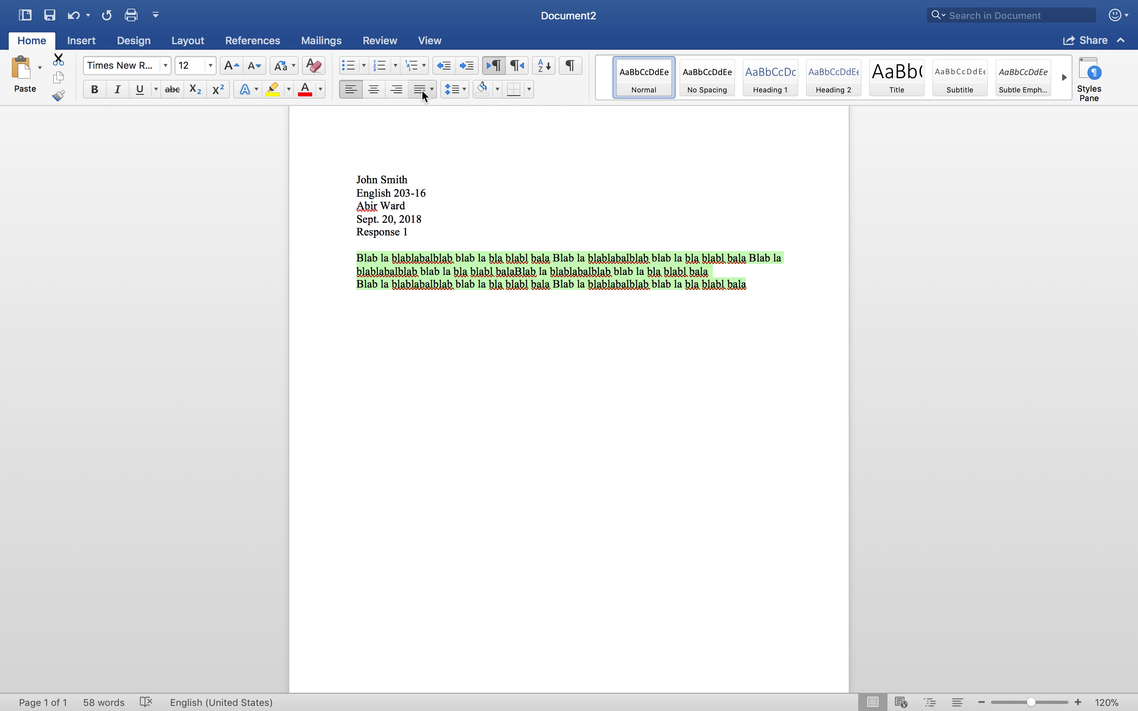
pyautogui.click(466, 92)
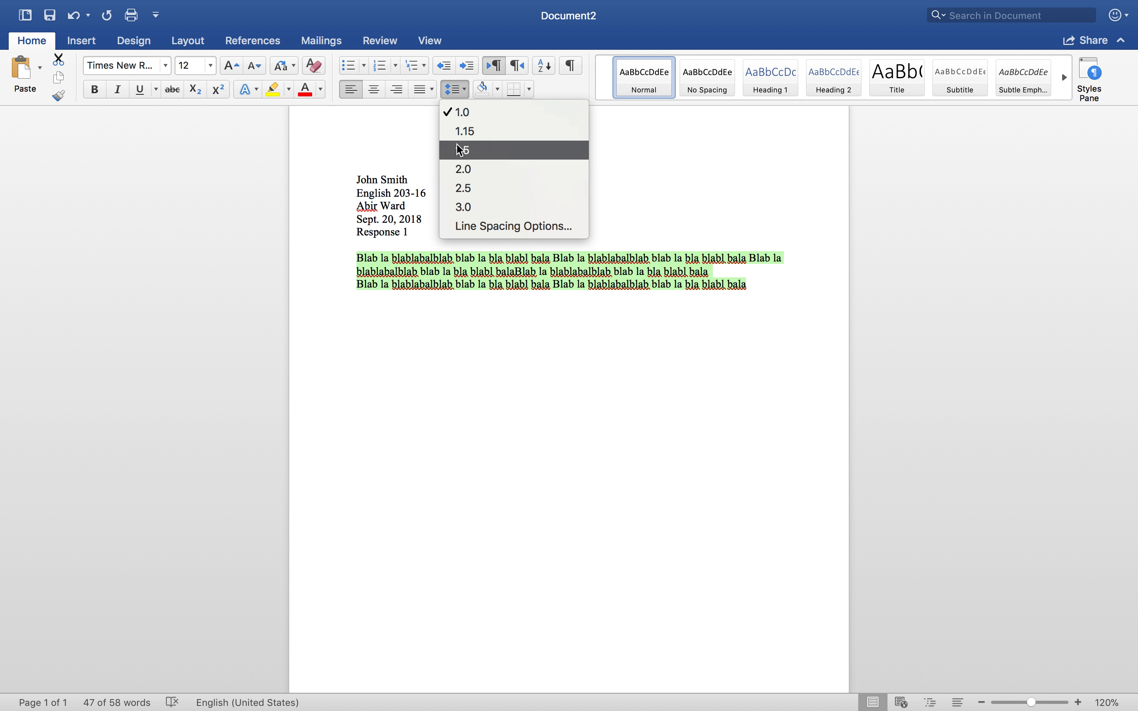
pyautogui.click(461, 170)
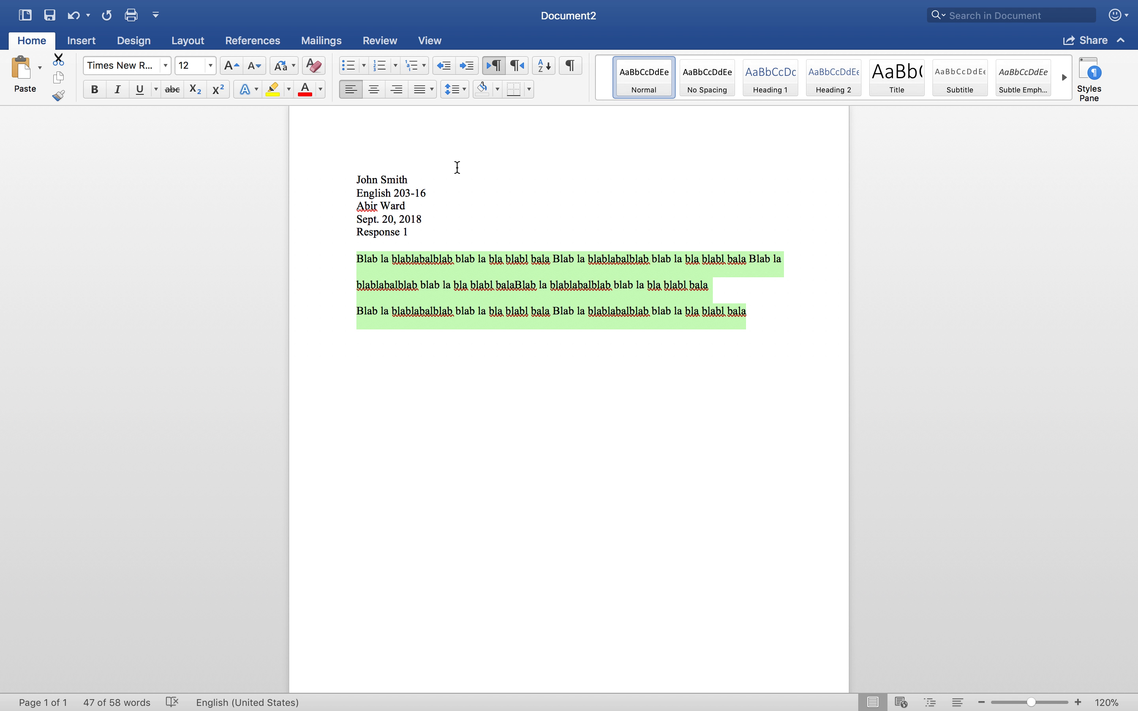
pyautogui.click(465, 87)
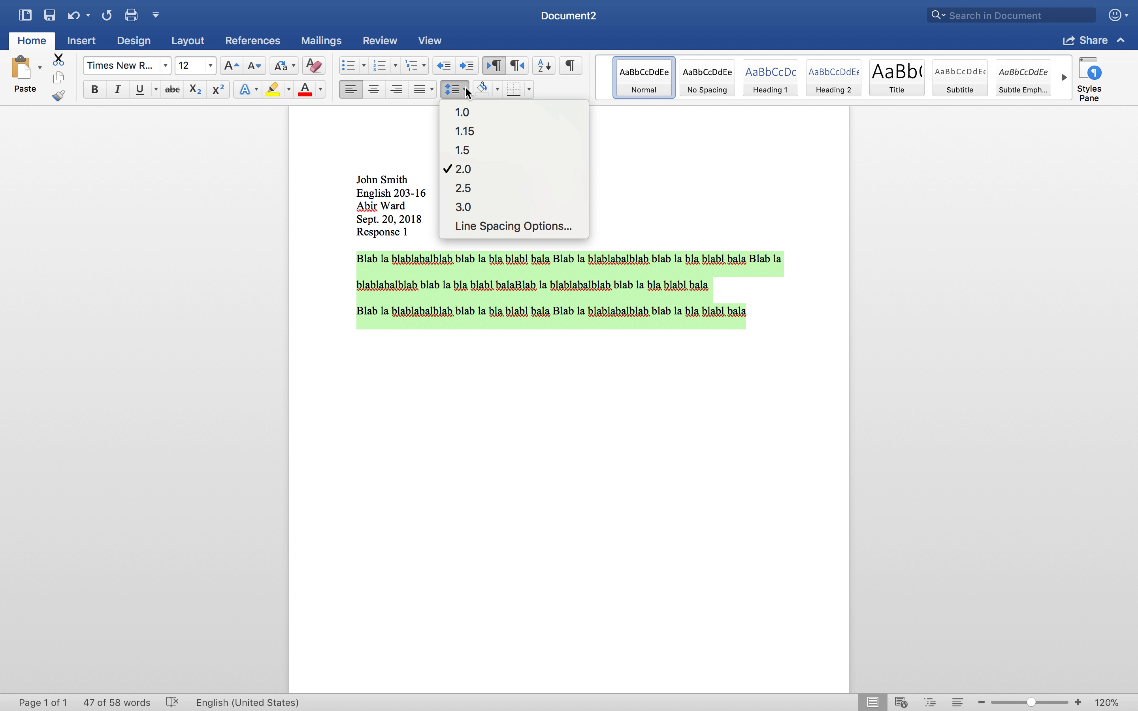
pyautogui.click(480, 227)
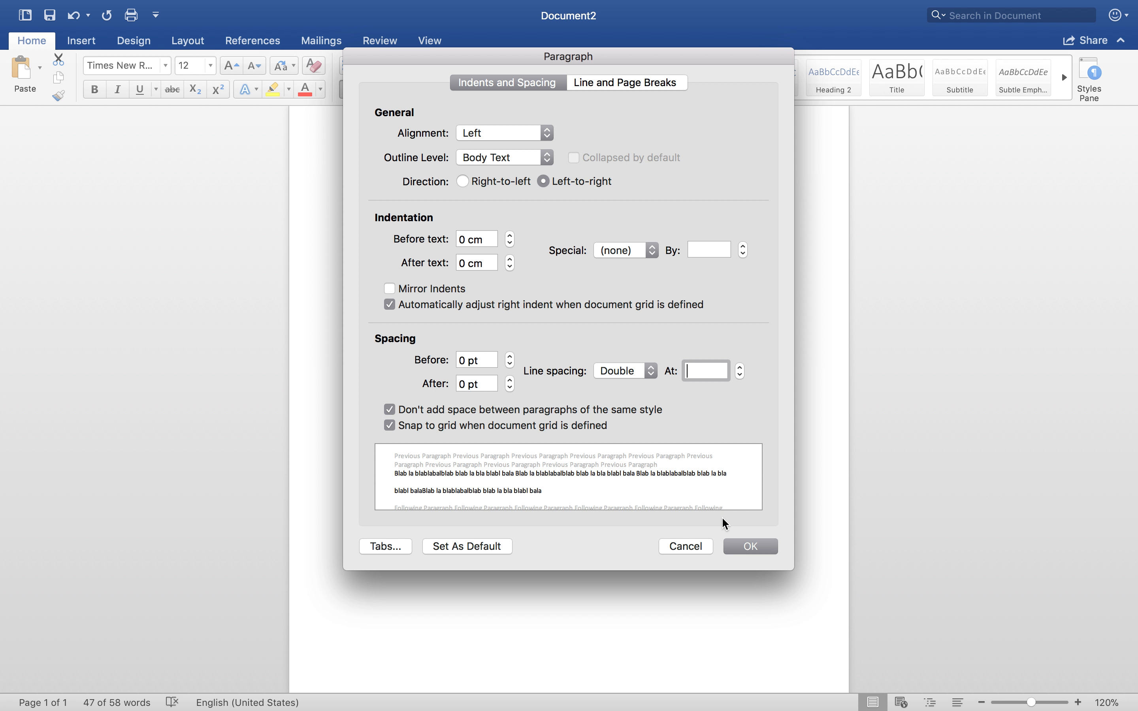
pyautogui.click(748, 546)
# Indent the first line of the first body paragraph by one tab
pyautogui.click(638, 357)
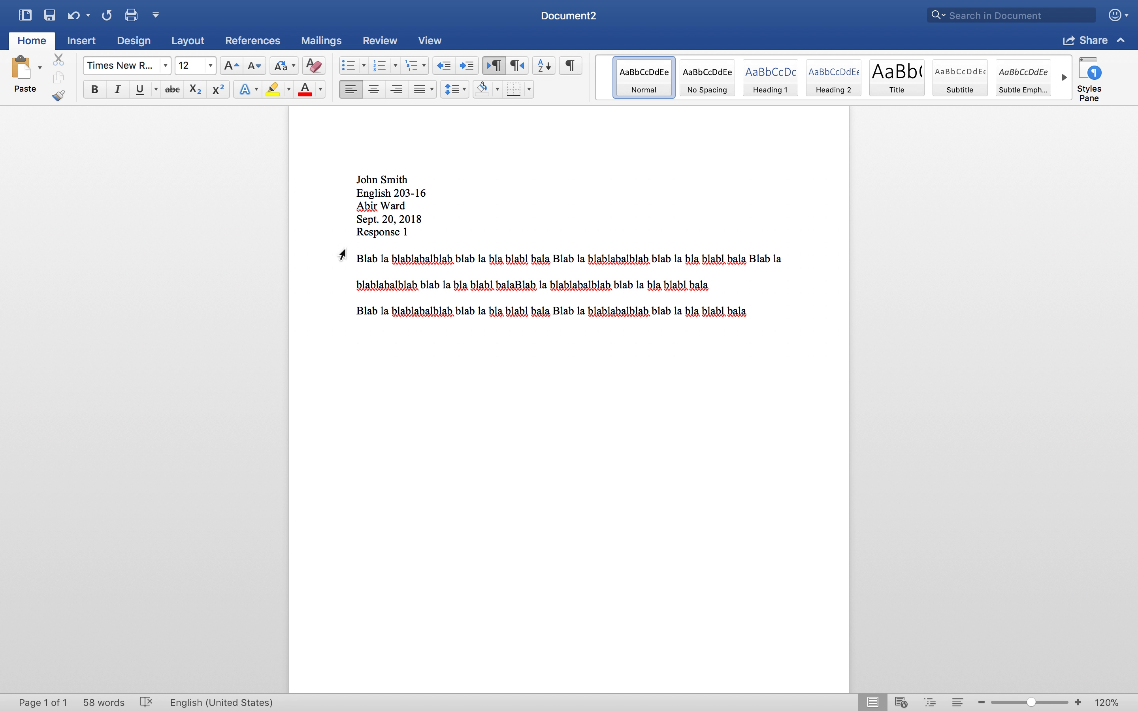
pyautogui.moveTo(358, 257)
pyautogui.press('Tab')
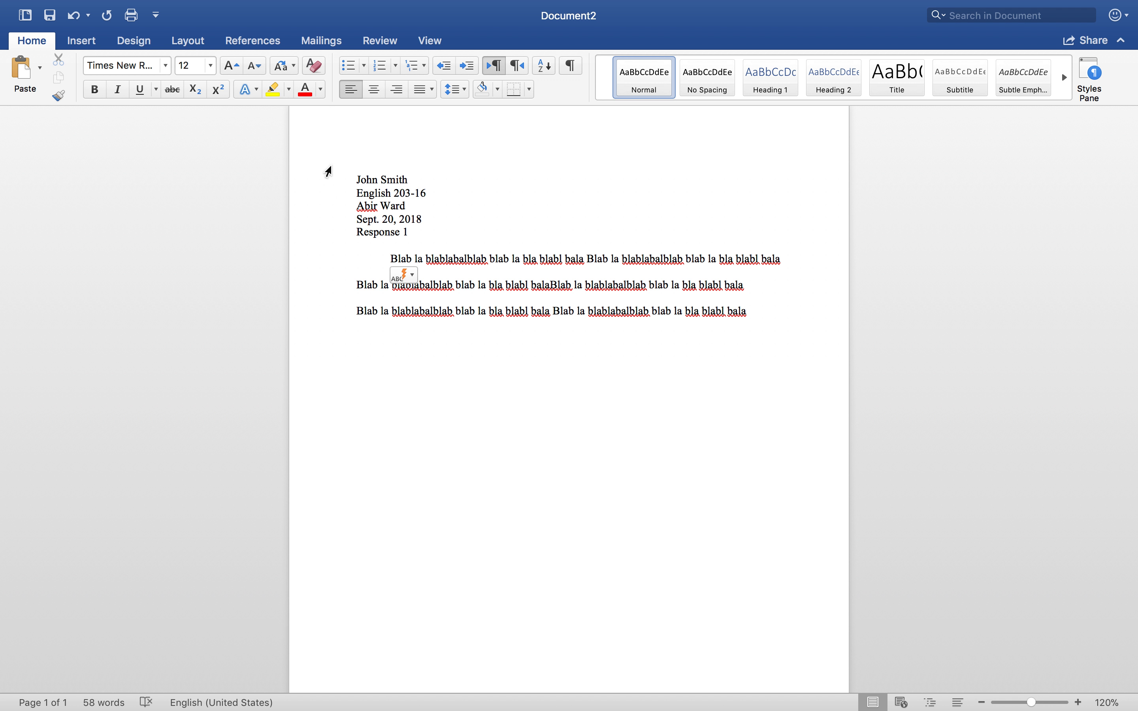
# Insert a page number at the top of the page (Header) with Right alignment, shown on the first page
pyautogui.click(81, 42)
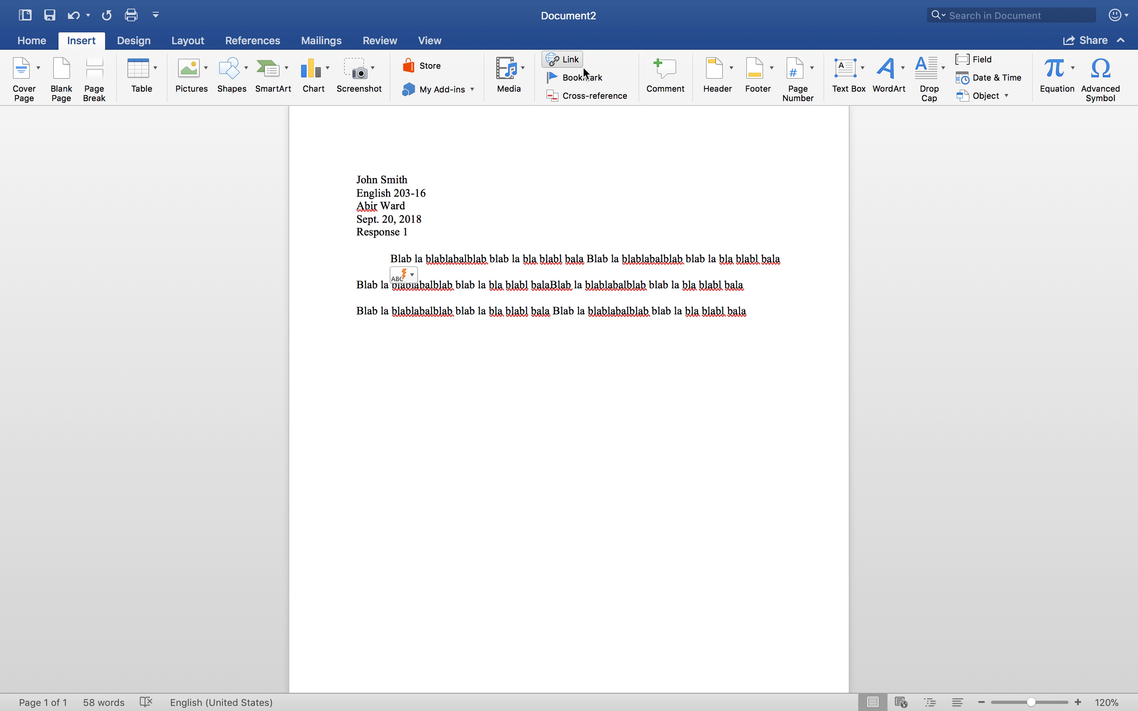
pyautogui.click(815, 75)
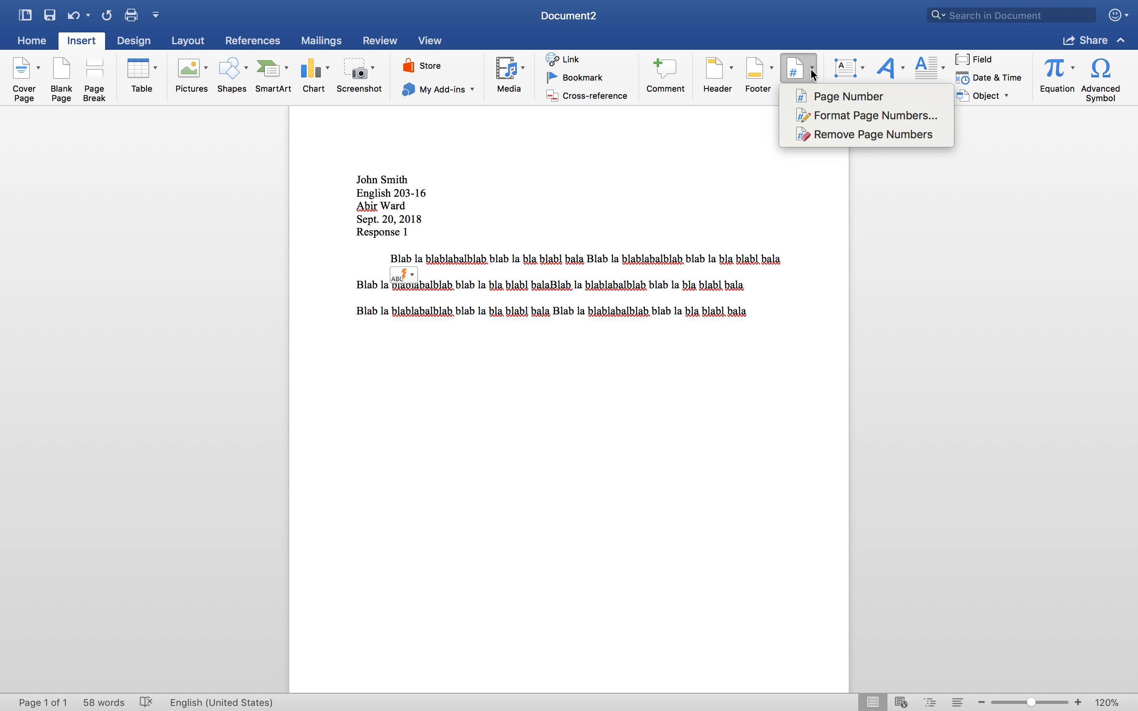
pyautogui.click(812, 100)
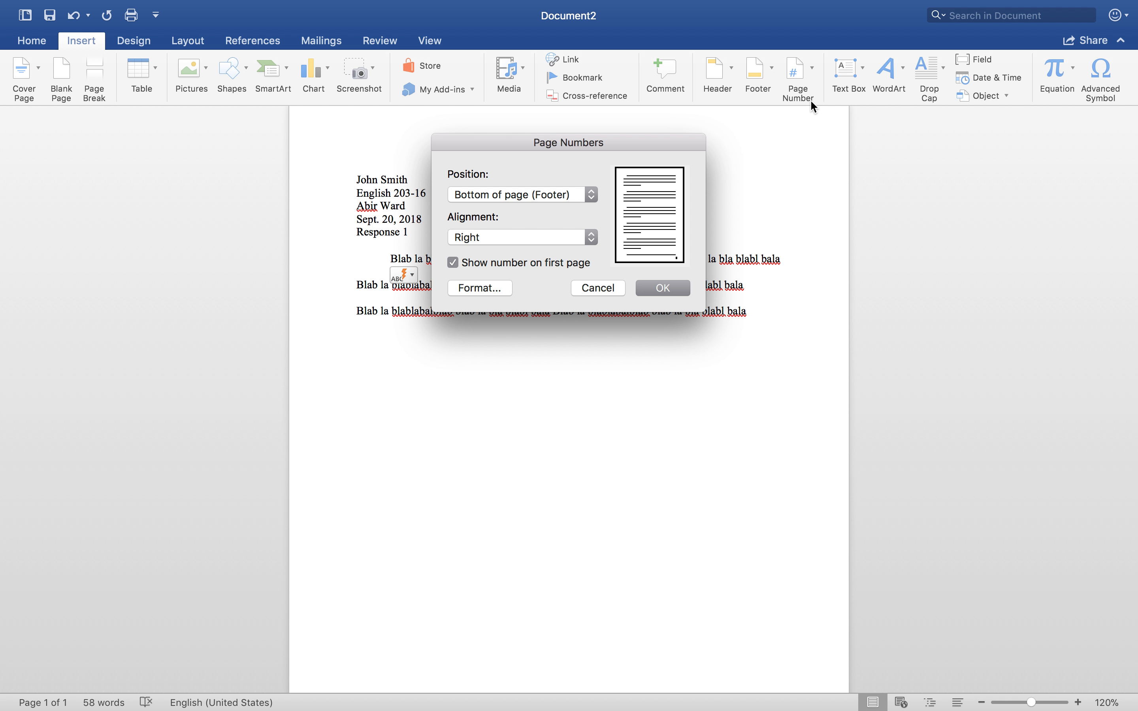
pyautogui.click(594, 197)
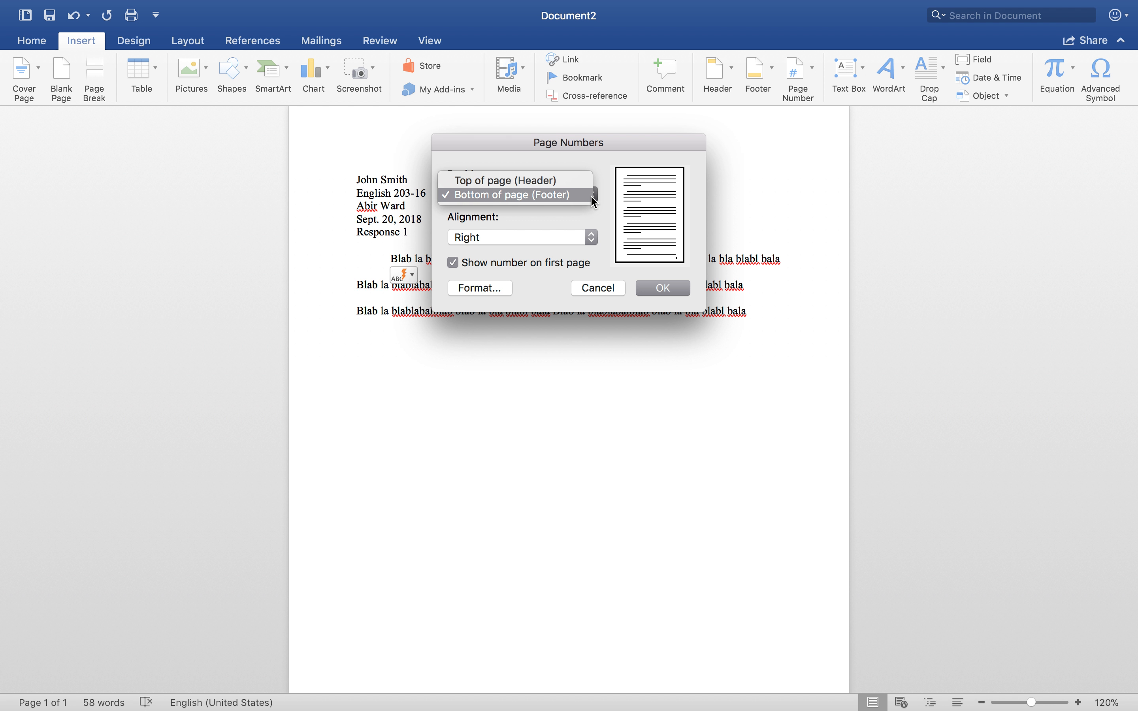
pyautogui.click(570, 179)
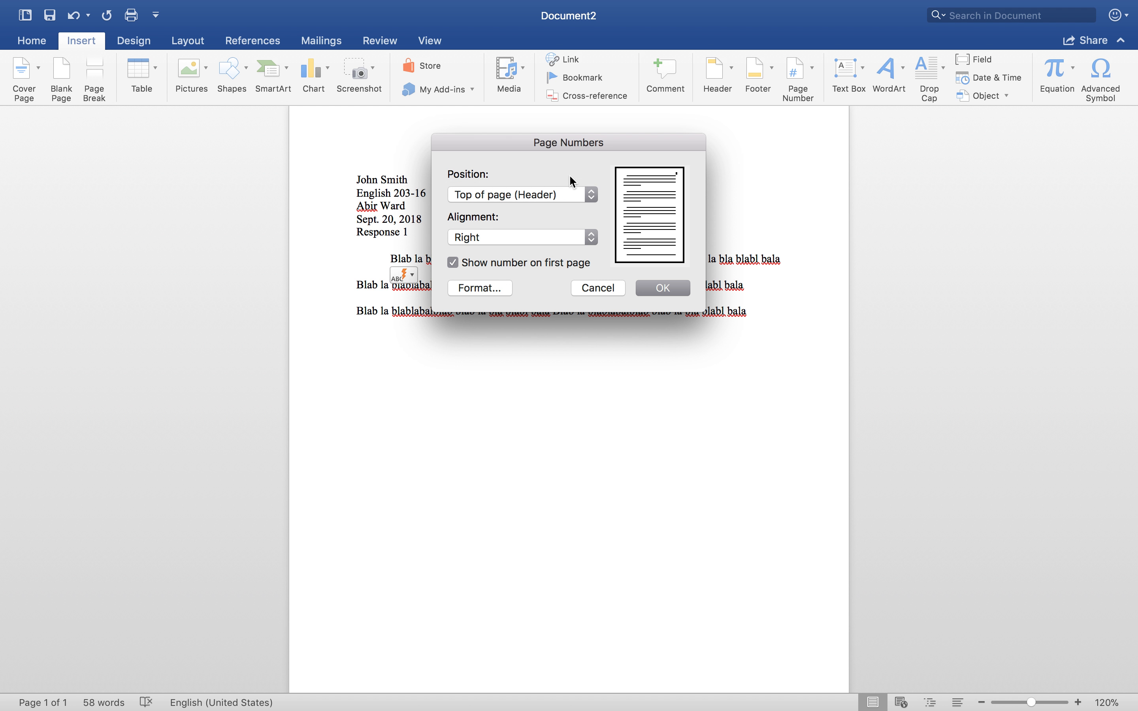
pyautogui.click(592, 241)
pyautogui.click(592, 240)
pyautogui.click(663, 288)
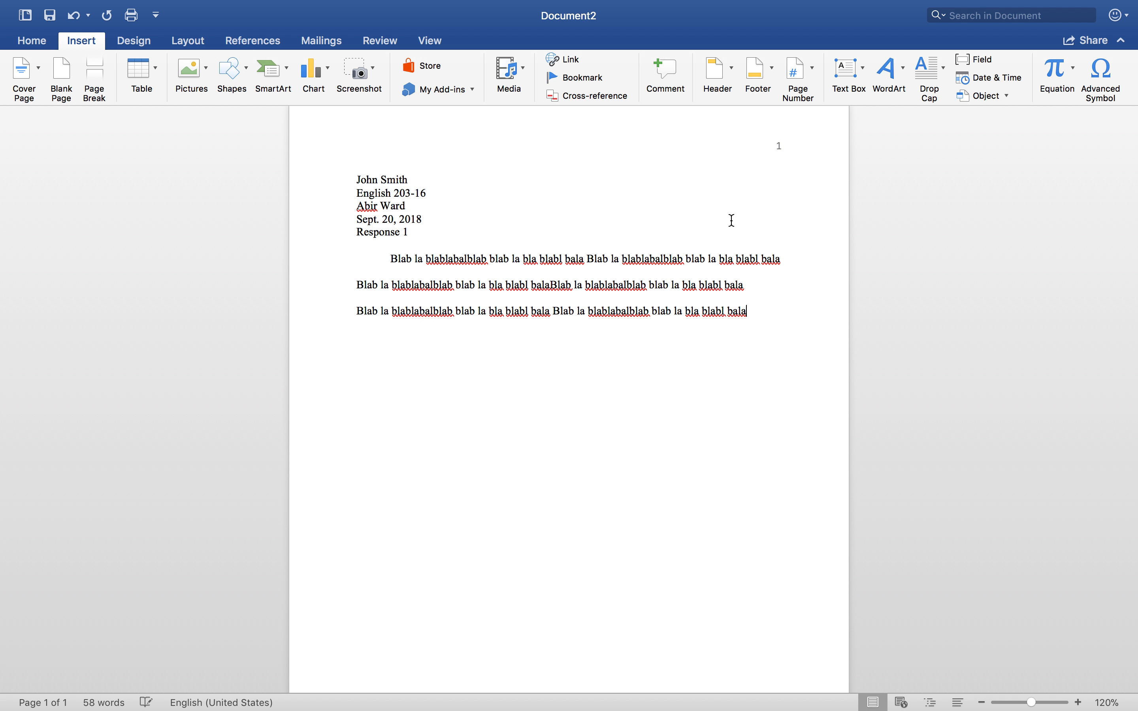
# Change the header page number's font to Times New Roman and return to the document body
pyautogui.doubleClick(785, 147)
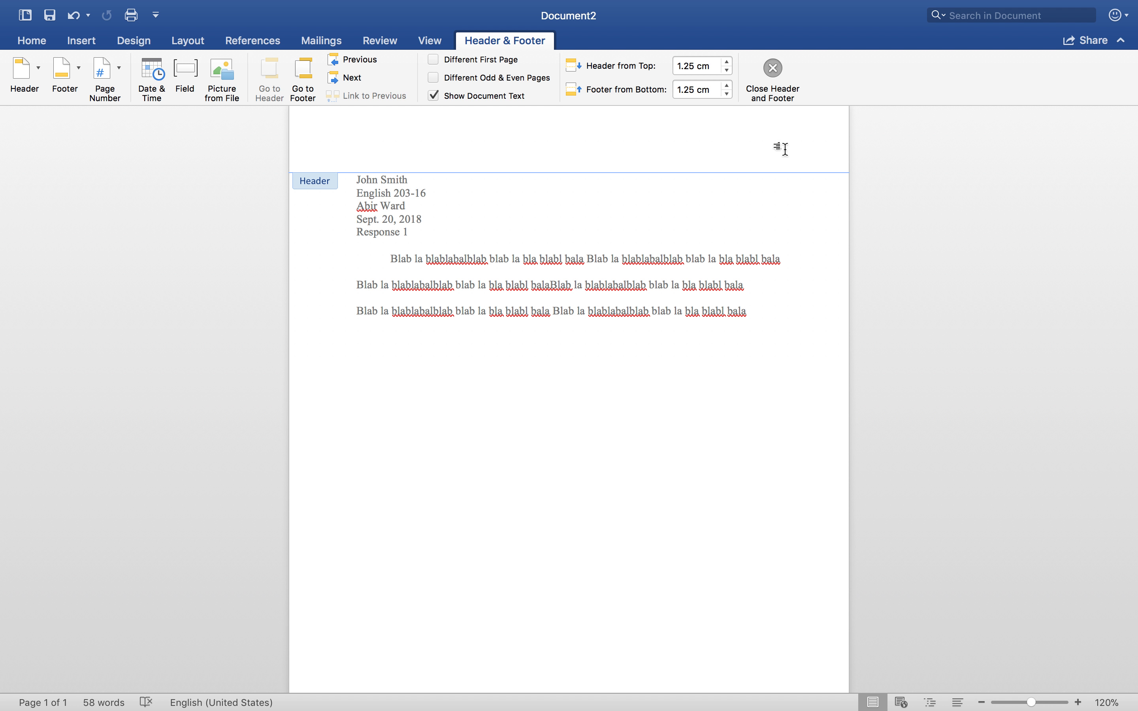
pyautogui.click(781, 147)
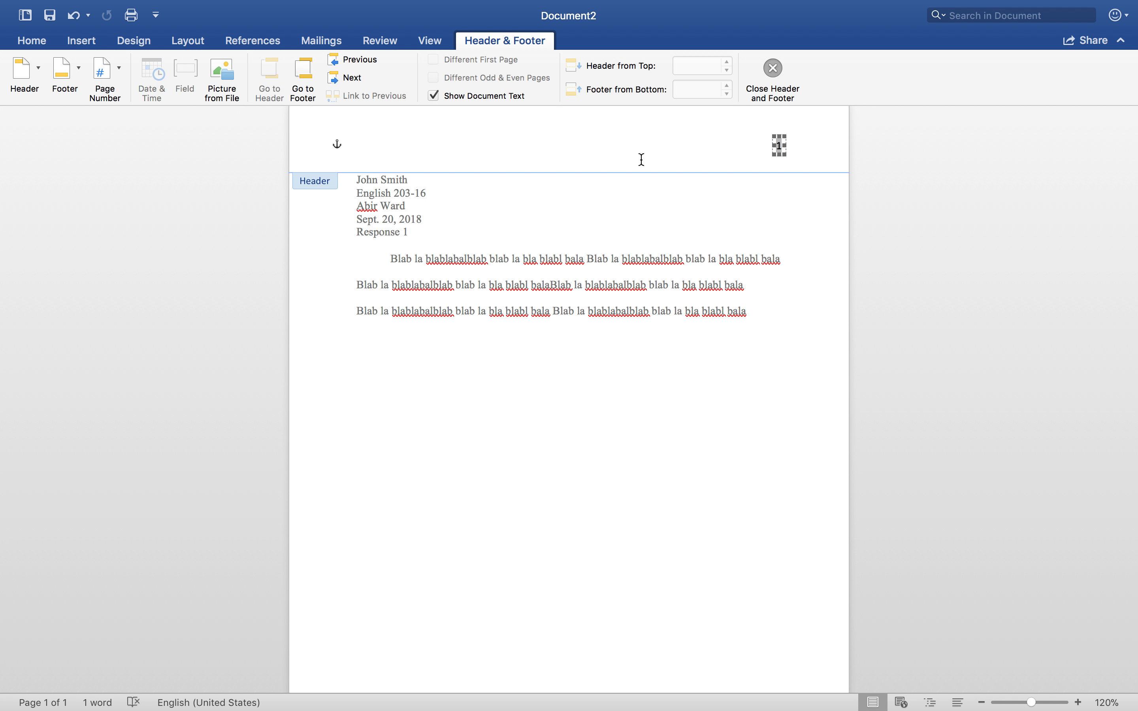
pyautogui.click(37, 40)
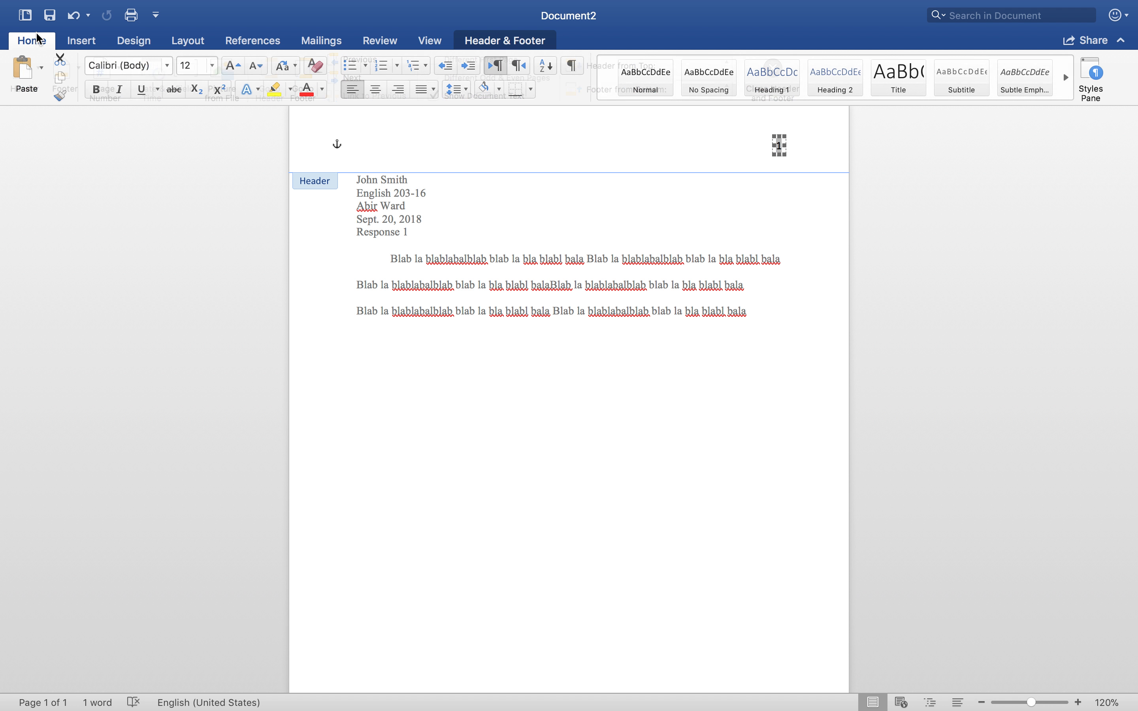
pyautogui.click(165, 66)
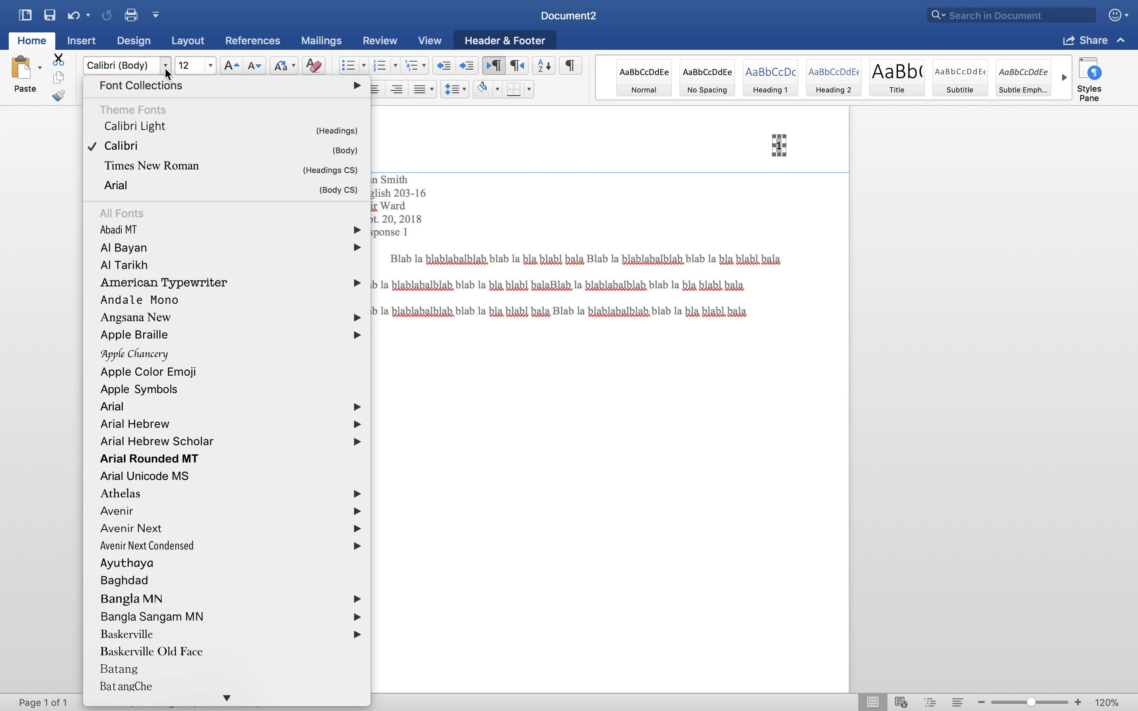
pyautogui.click(154, 167)
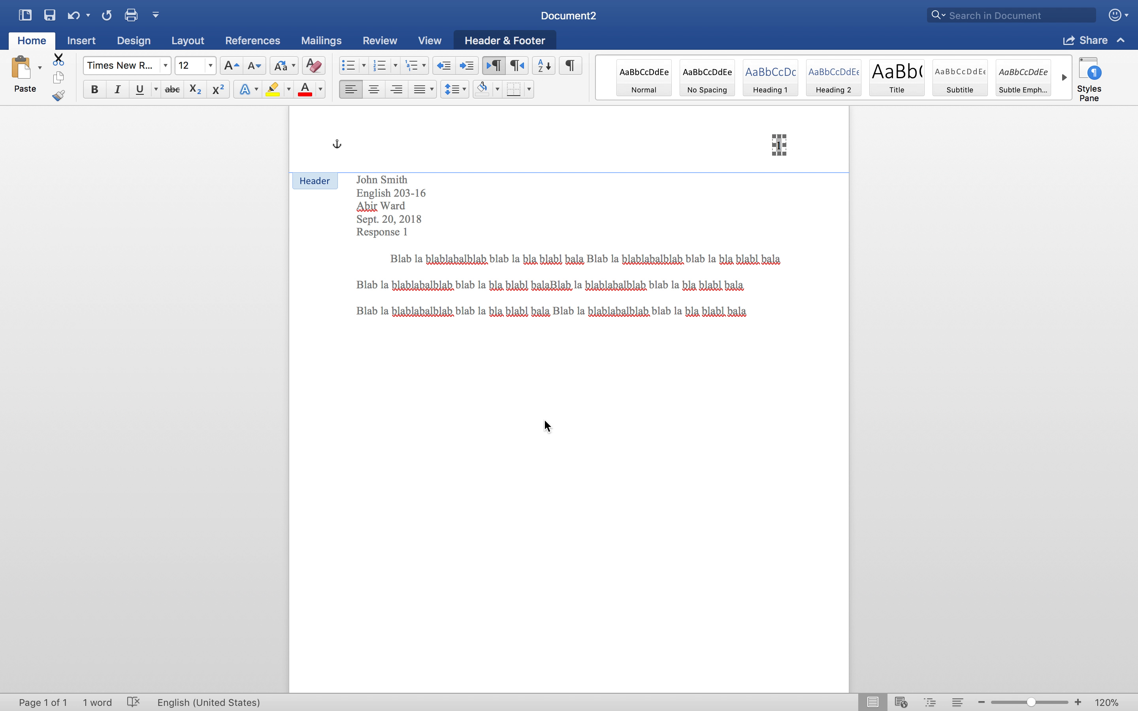
pyautogui.click(612, 138)
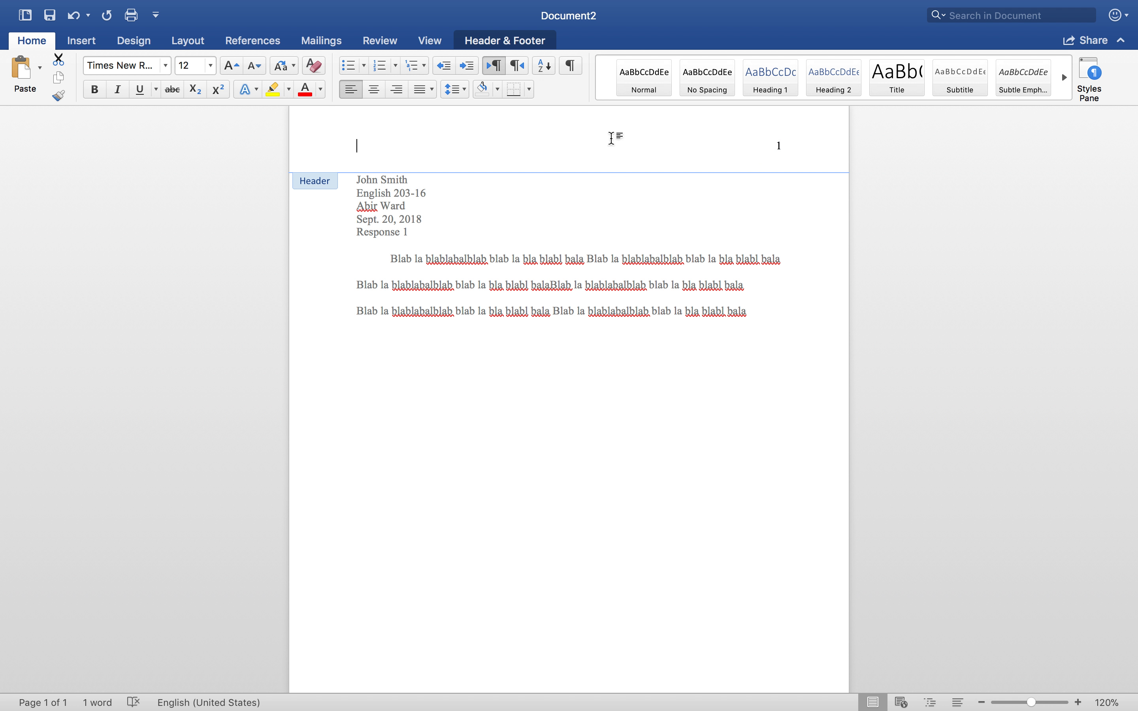
pyautogui.doubleClick(608, 197)
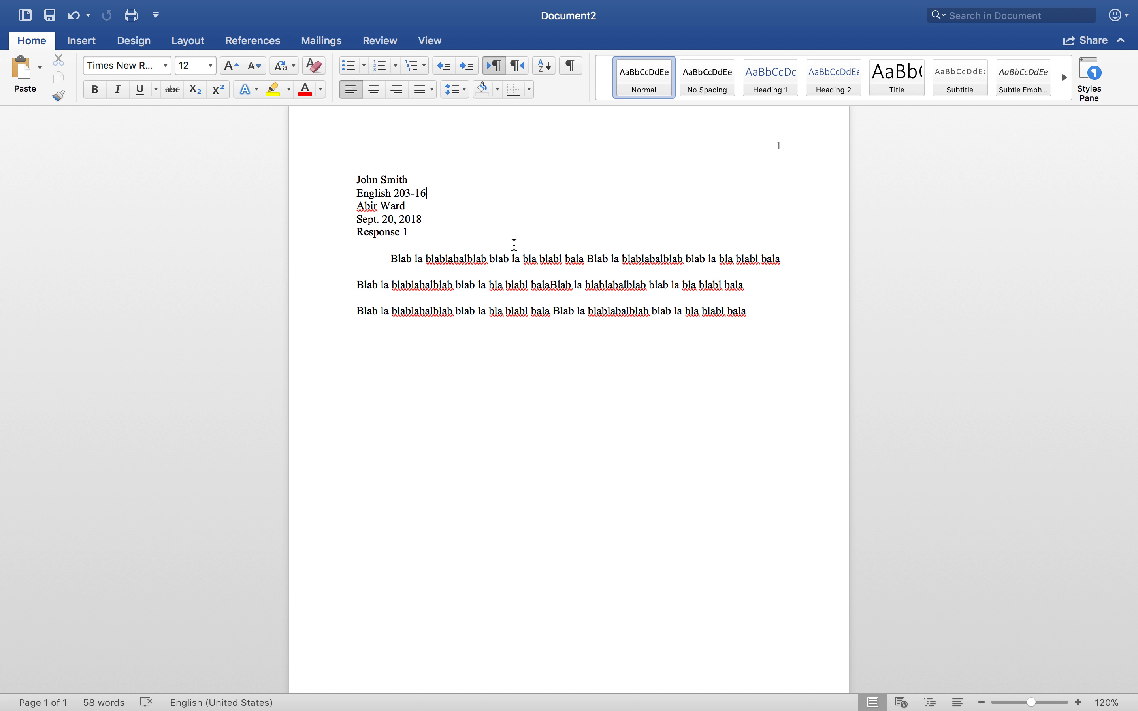